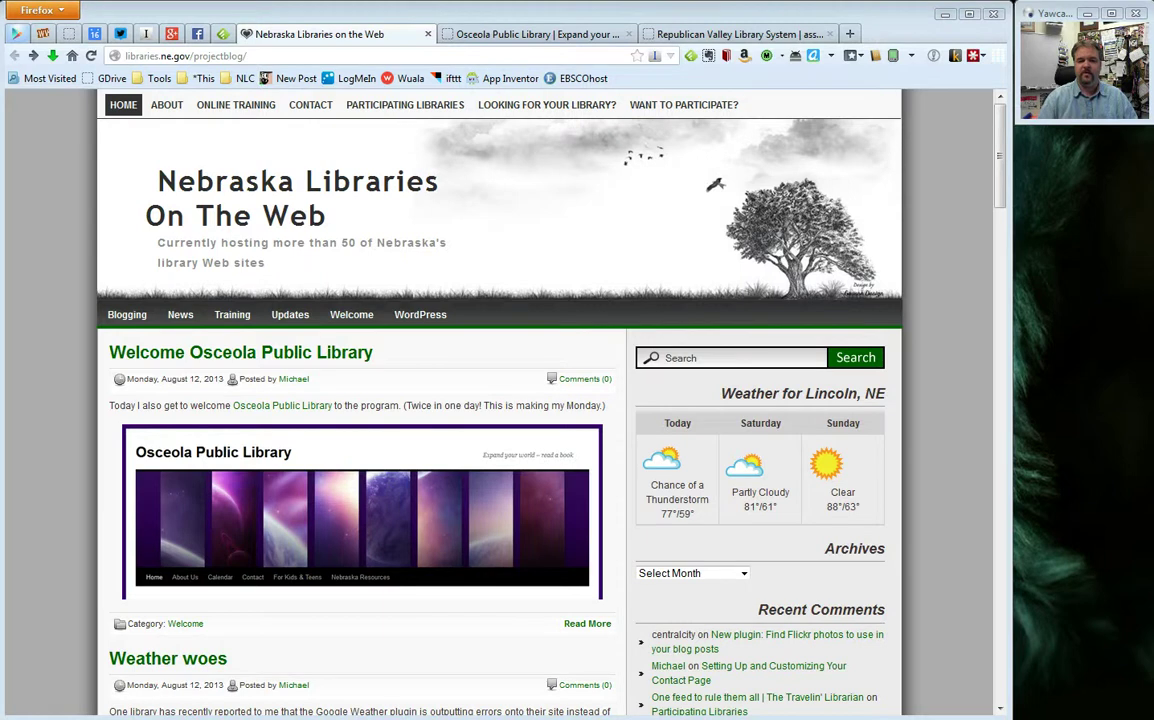
Scroll down and back up through the current library blog page
scroll(500, 400, down, 5)
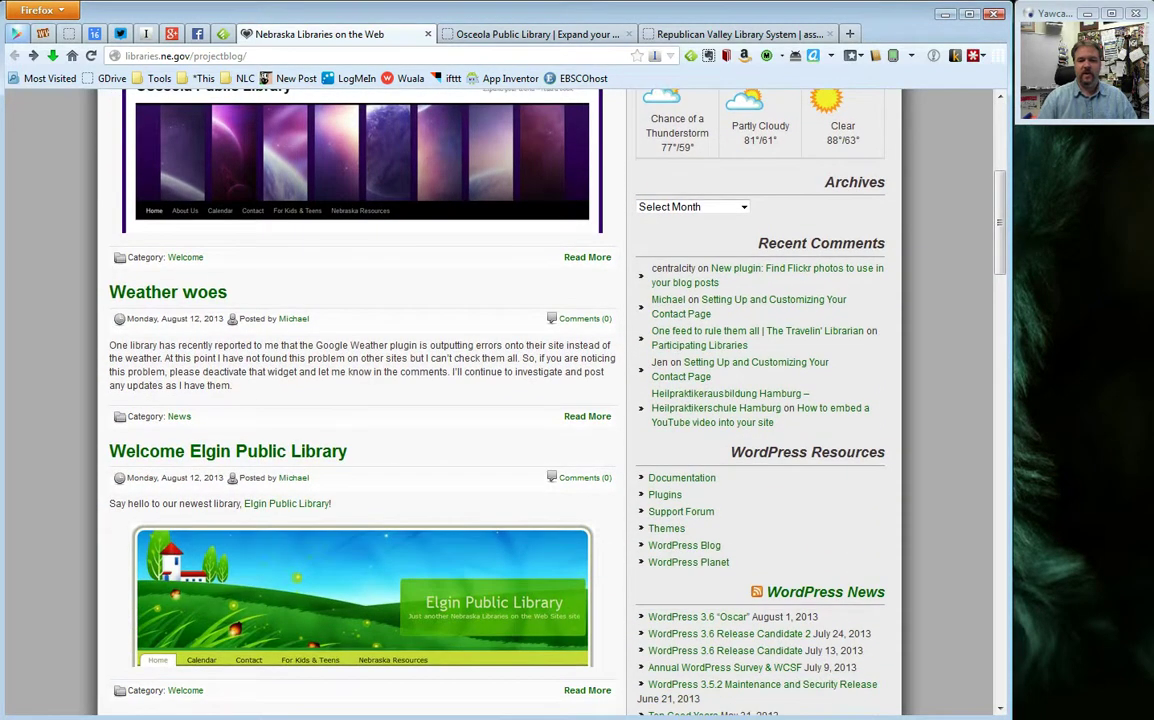
scroll(500, 400, down, 4)
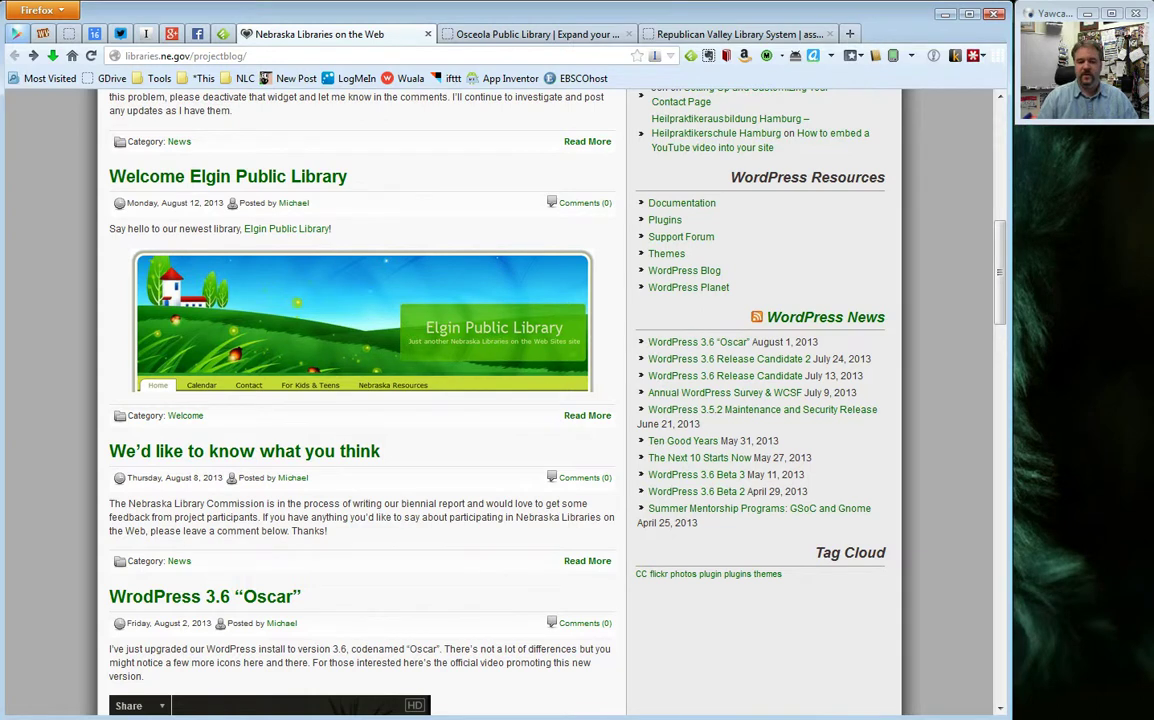
scroll(500, 400, up, 9)
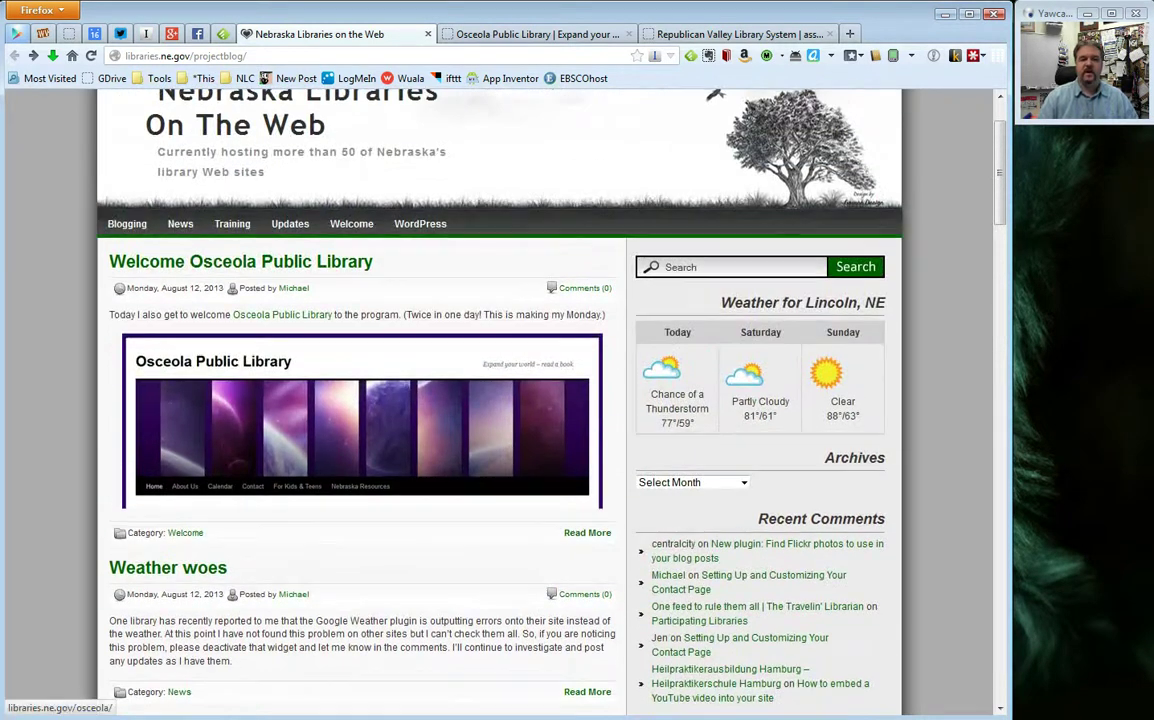
scroll(500, 400, up, 2)
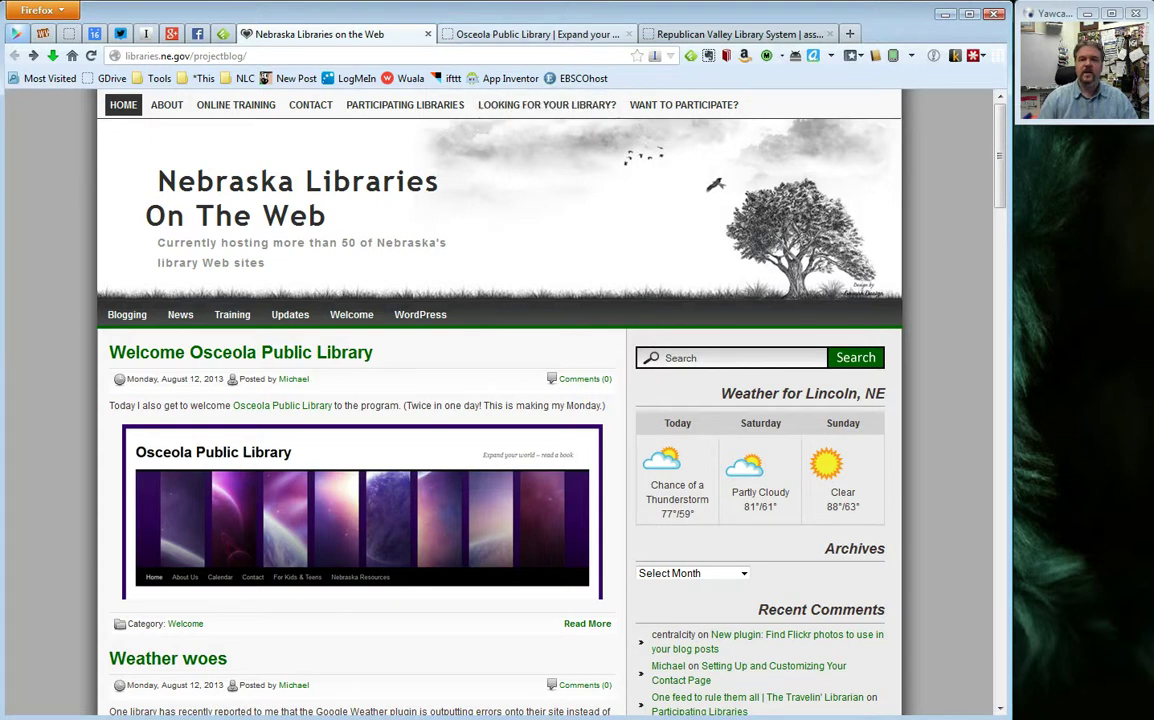
Switch to the Osceola Public Library site and look over its About Us and Nebraska Resources menus
click(540, 34)
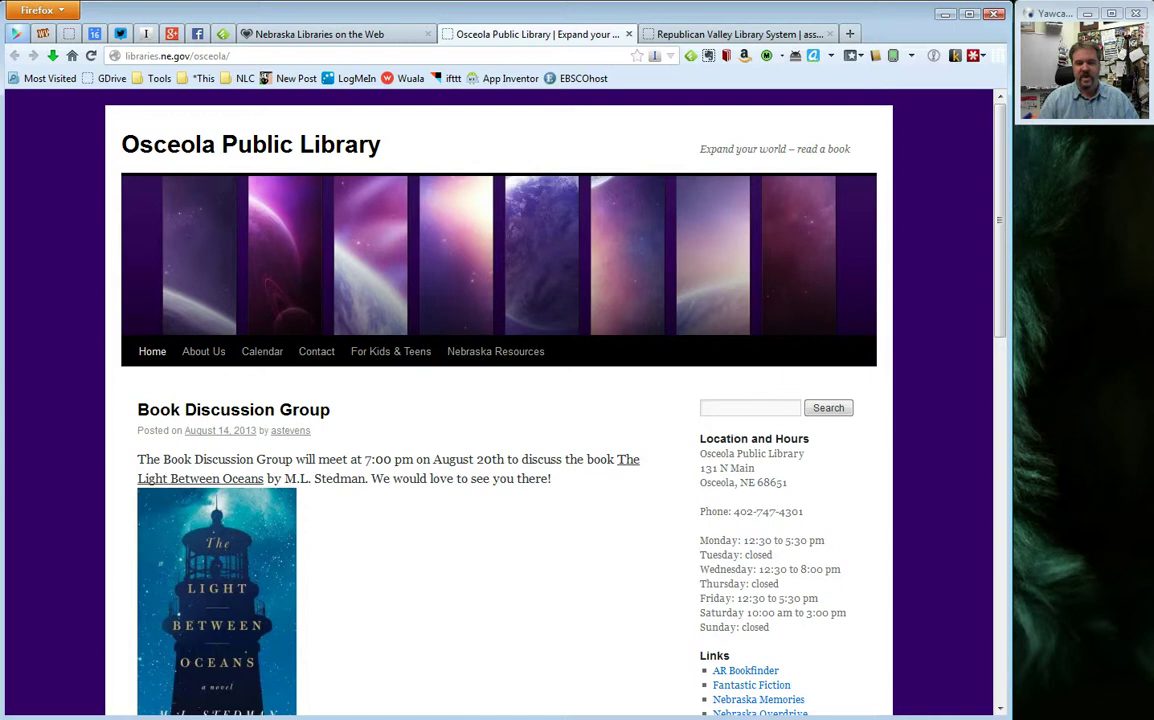
mouse_move(203, 351)
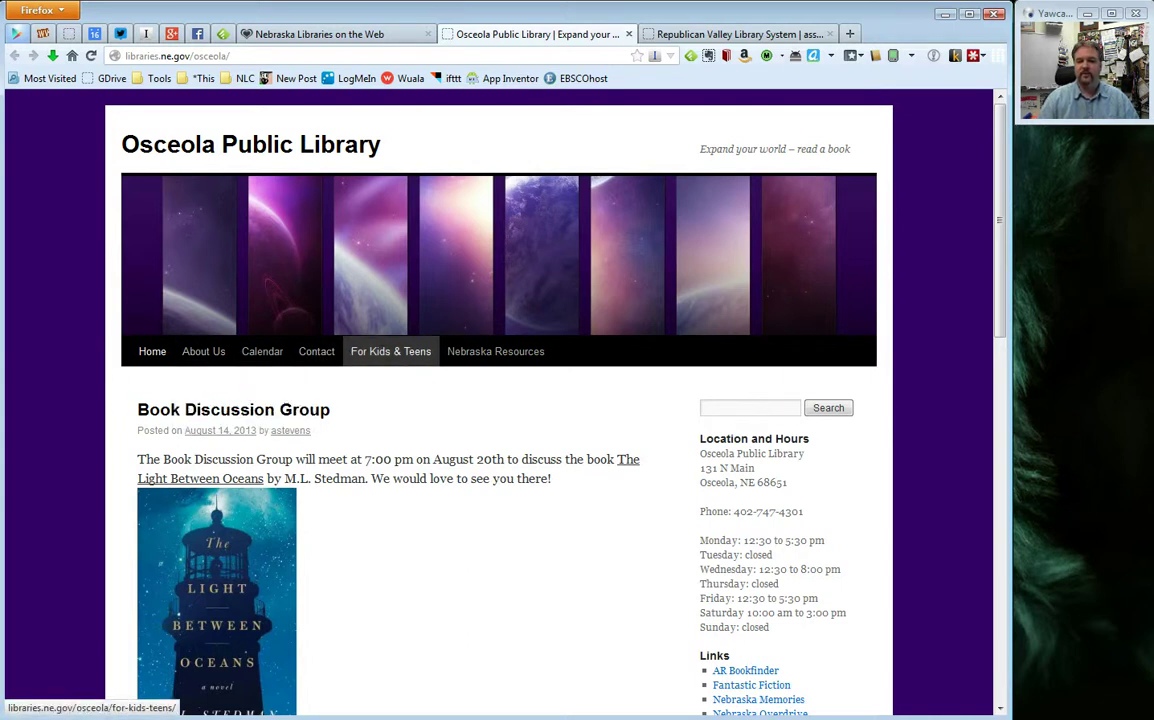
mouse_move(495, 351)
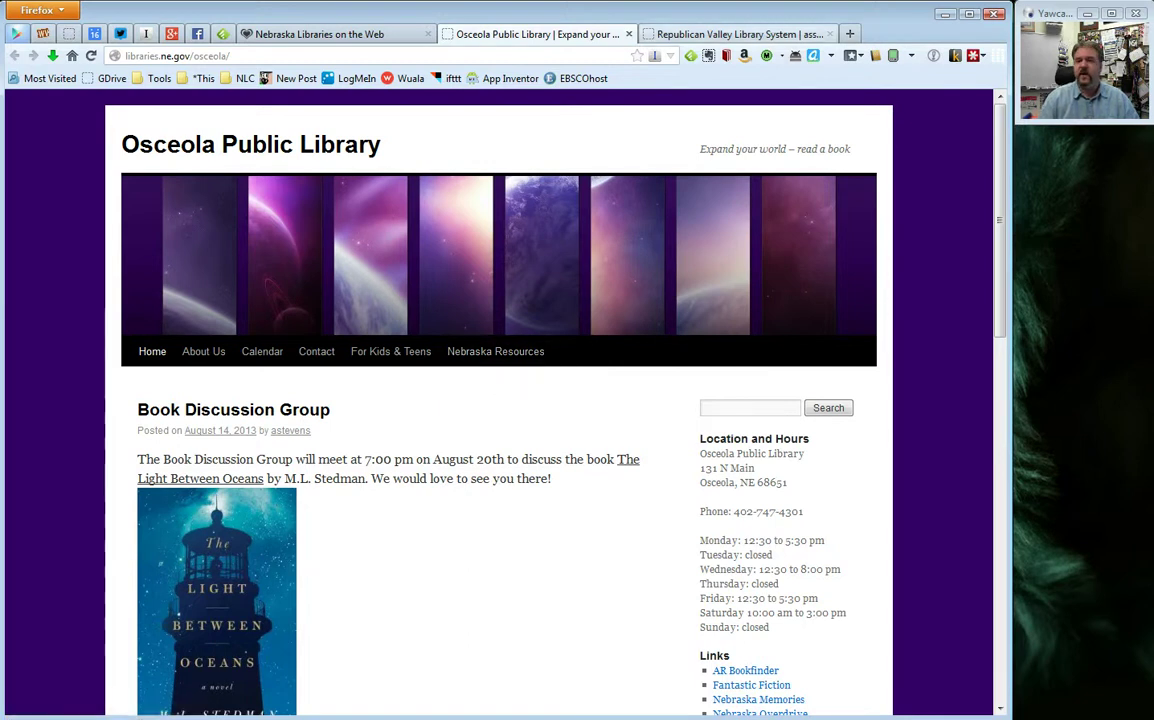
View the Republican Valley Library System site, then return via Osceola to the Nebraska Libraries on the Web blog
click(712, 36)
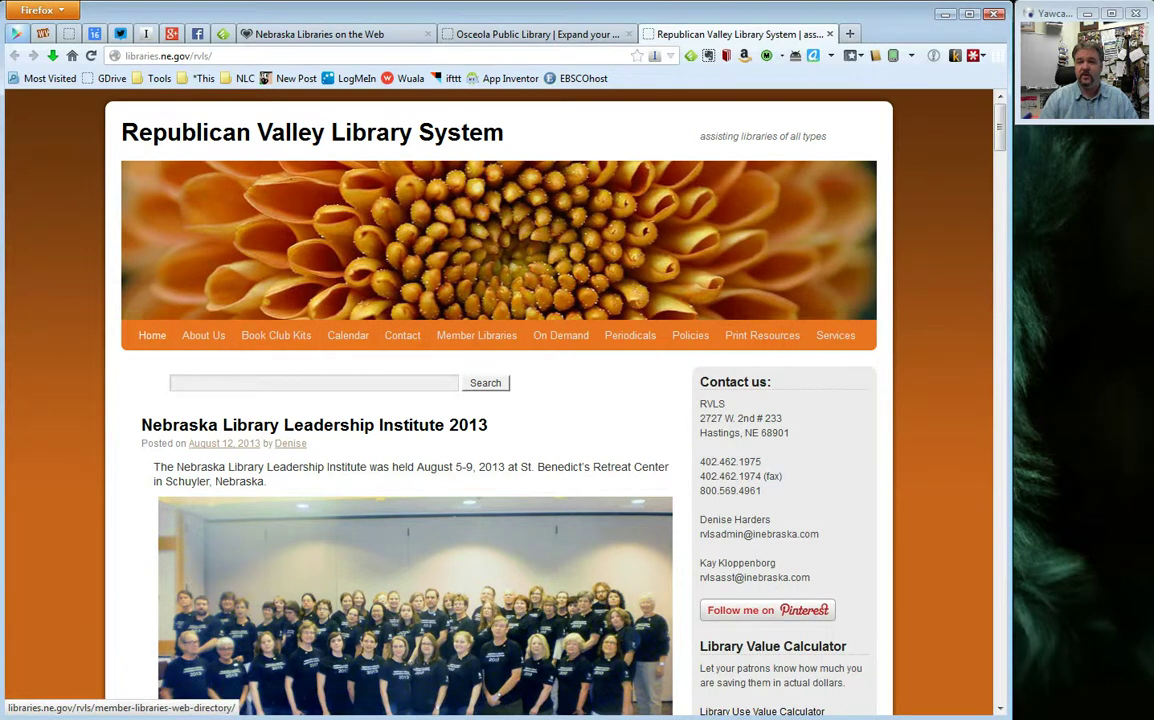
click(532, 34)
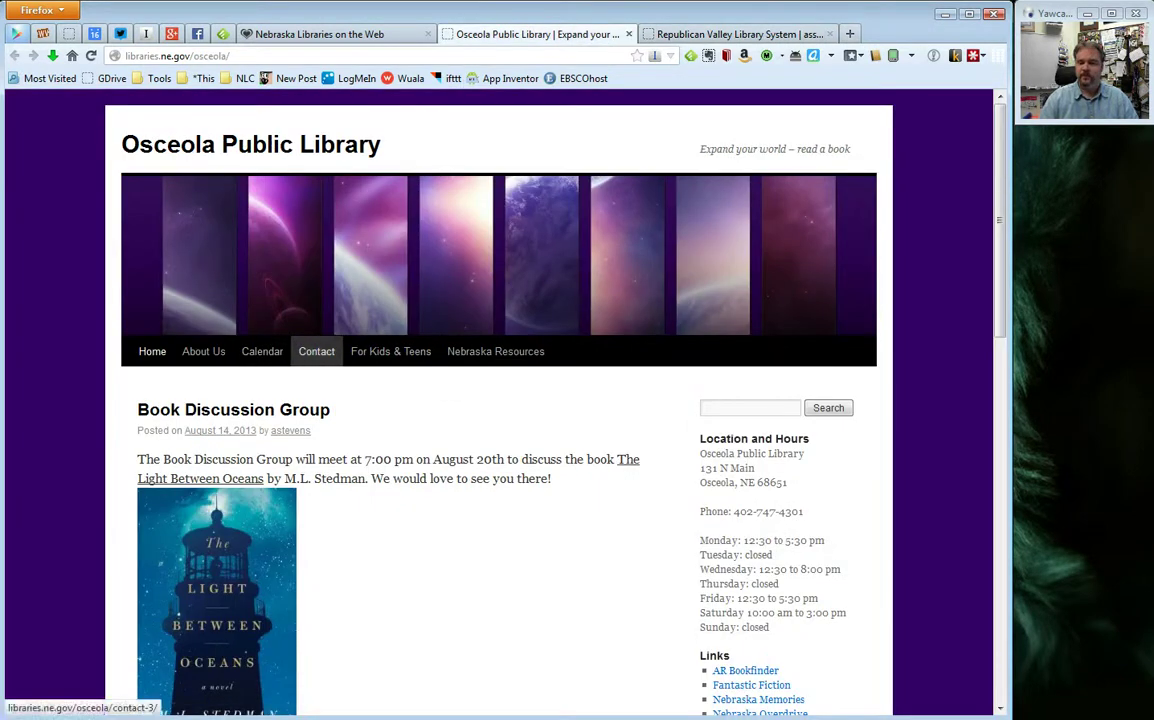
click(320, 34)
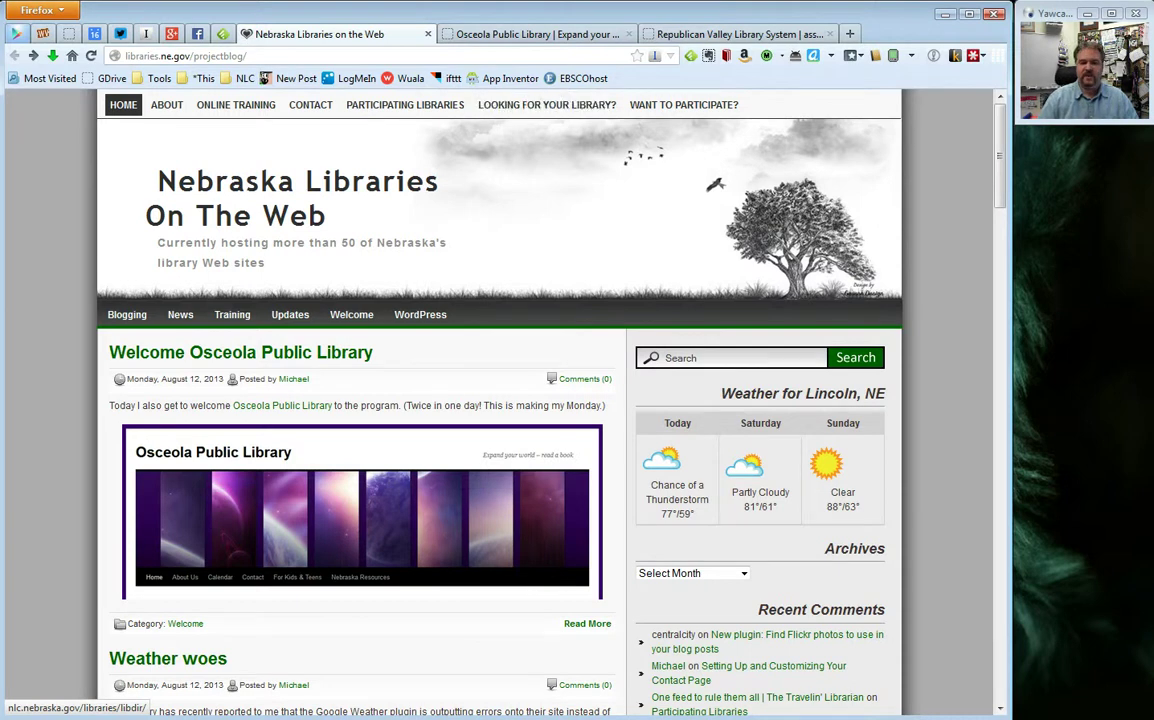
Append wp-admin/ to the blog's address and log in to the Nebraska Libraries on the Web dashboard
click(220, 56)
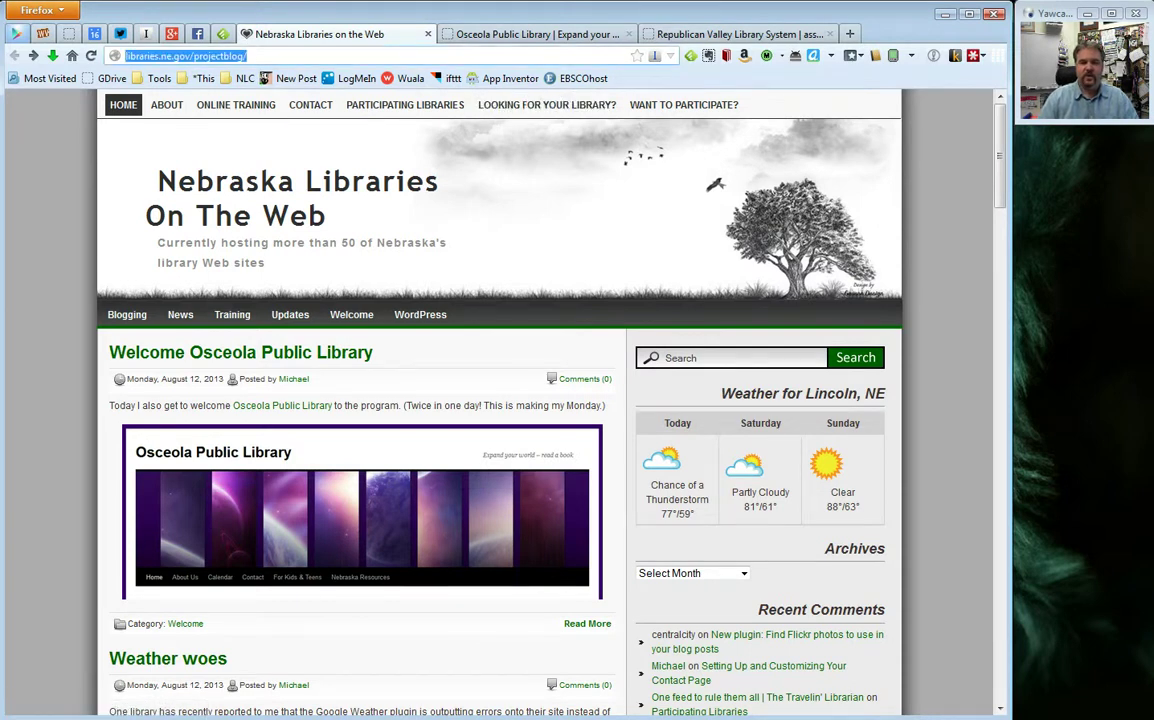
key(End)
text(wp-admin/)
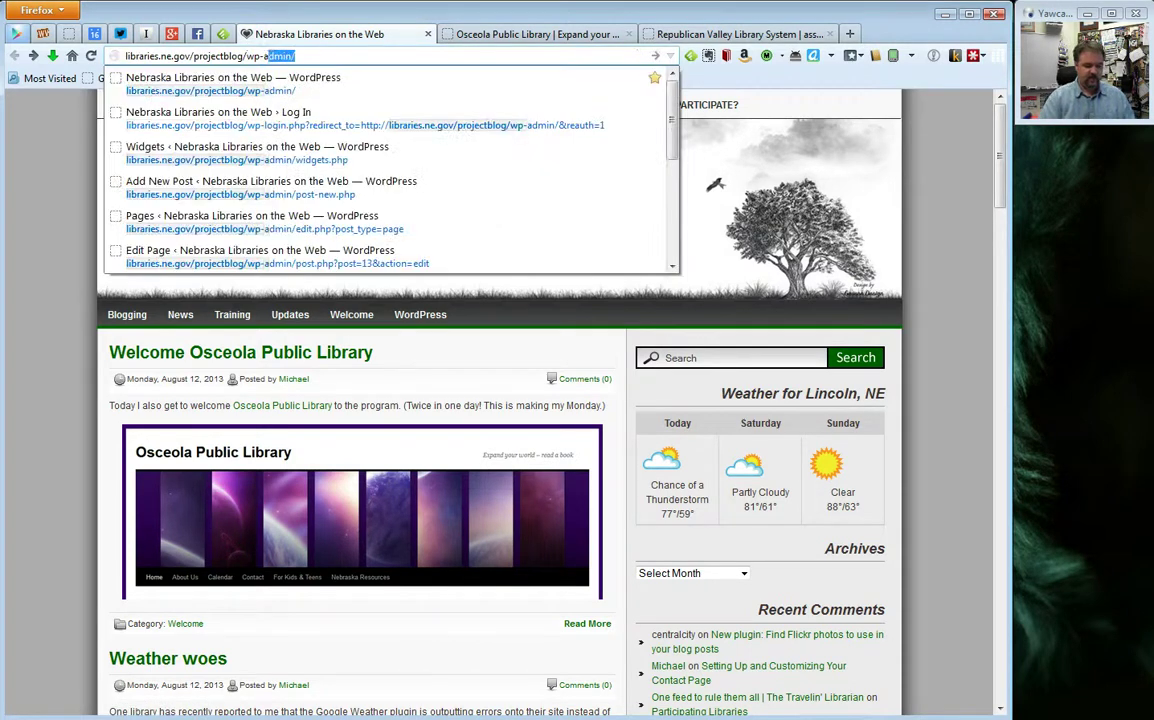
key(Return)
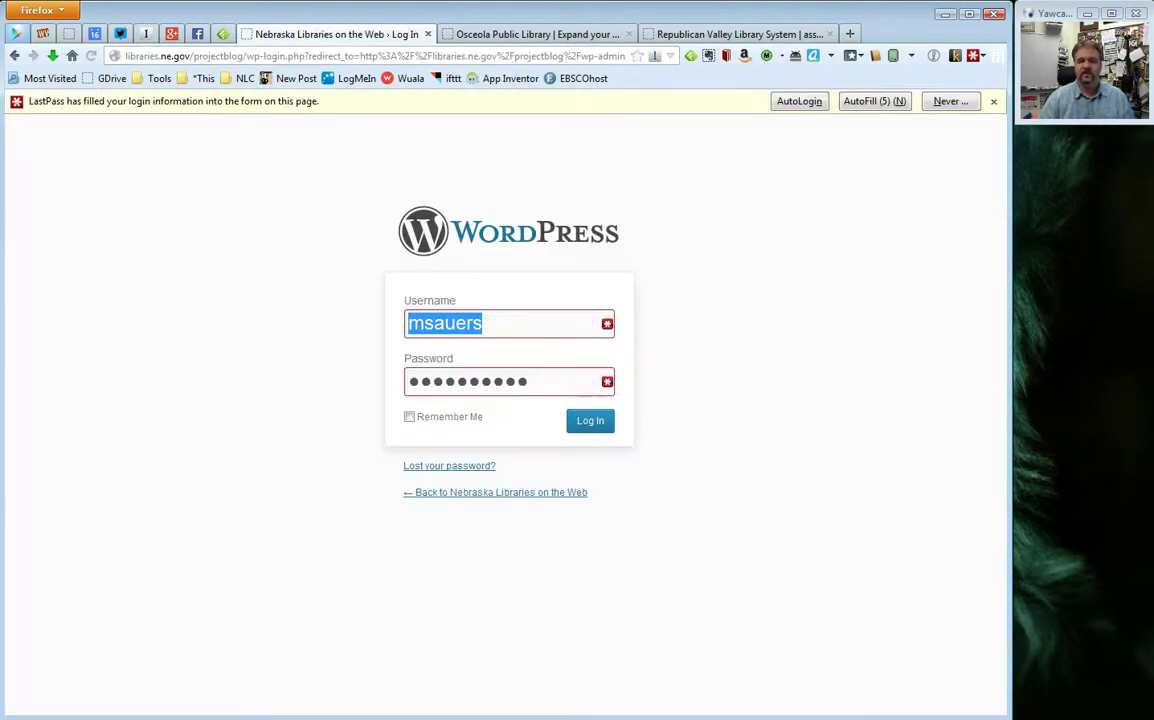
key(Return)
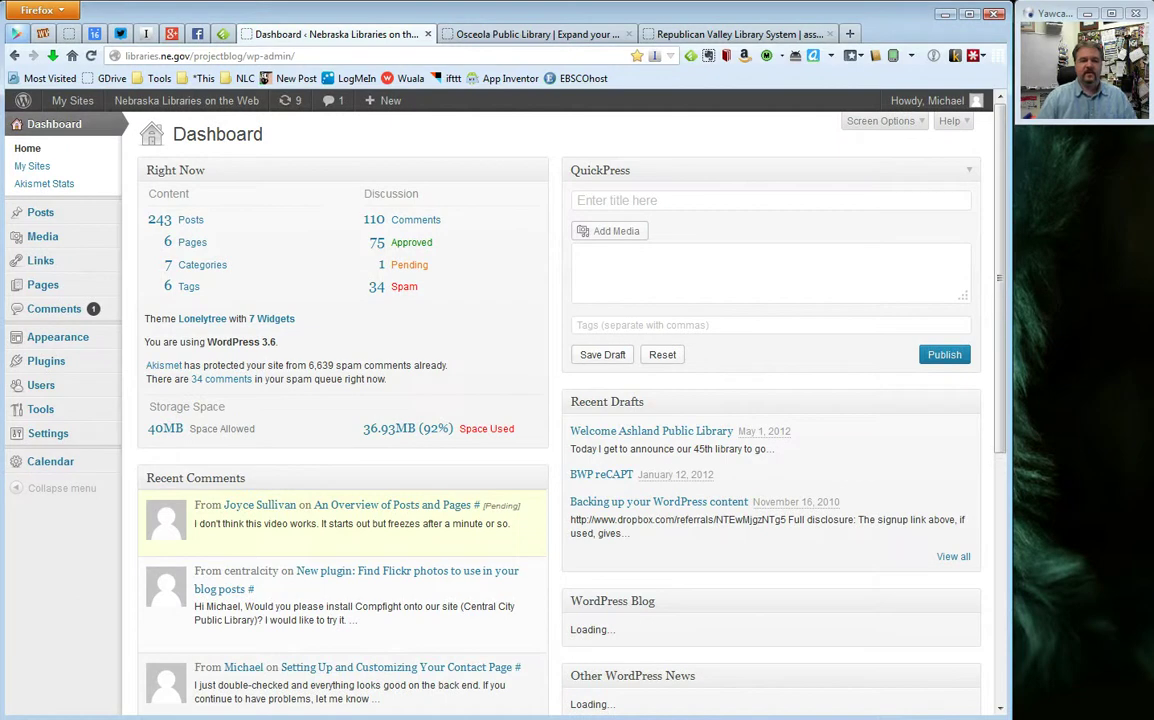
mouse_move(40, 212)
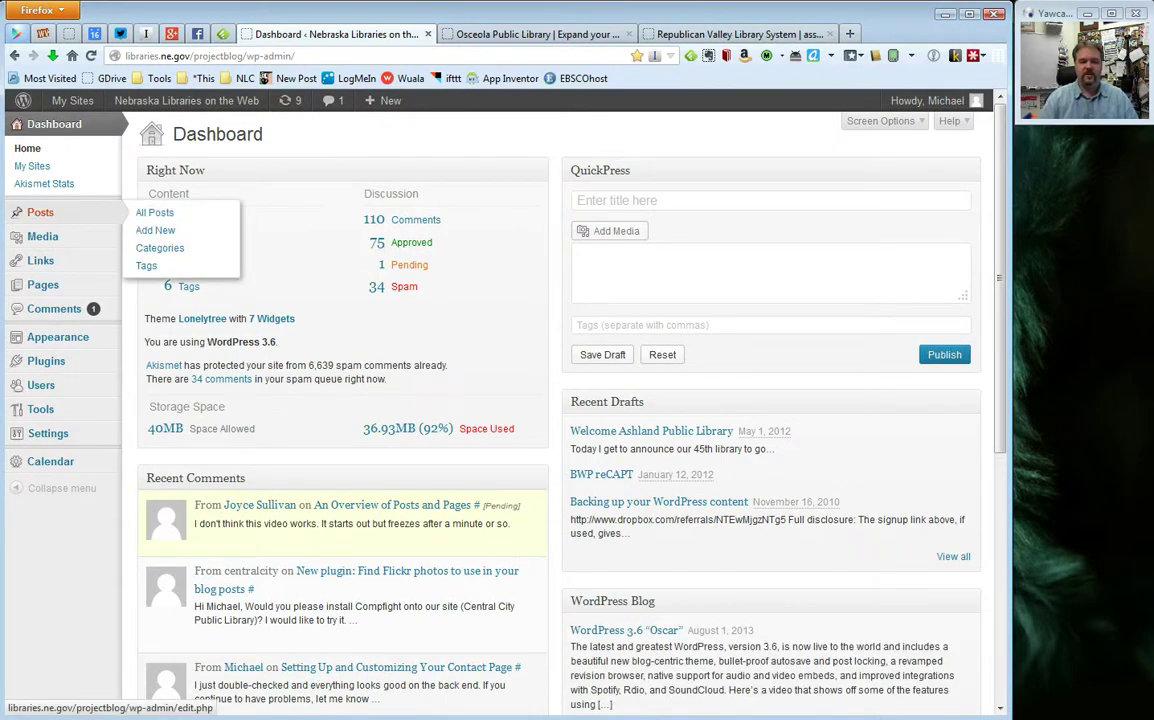
mouse_move(43, 285)
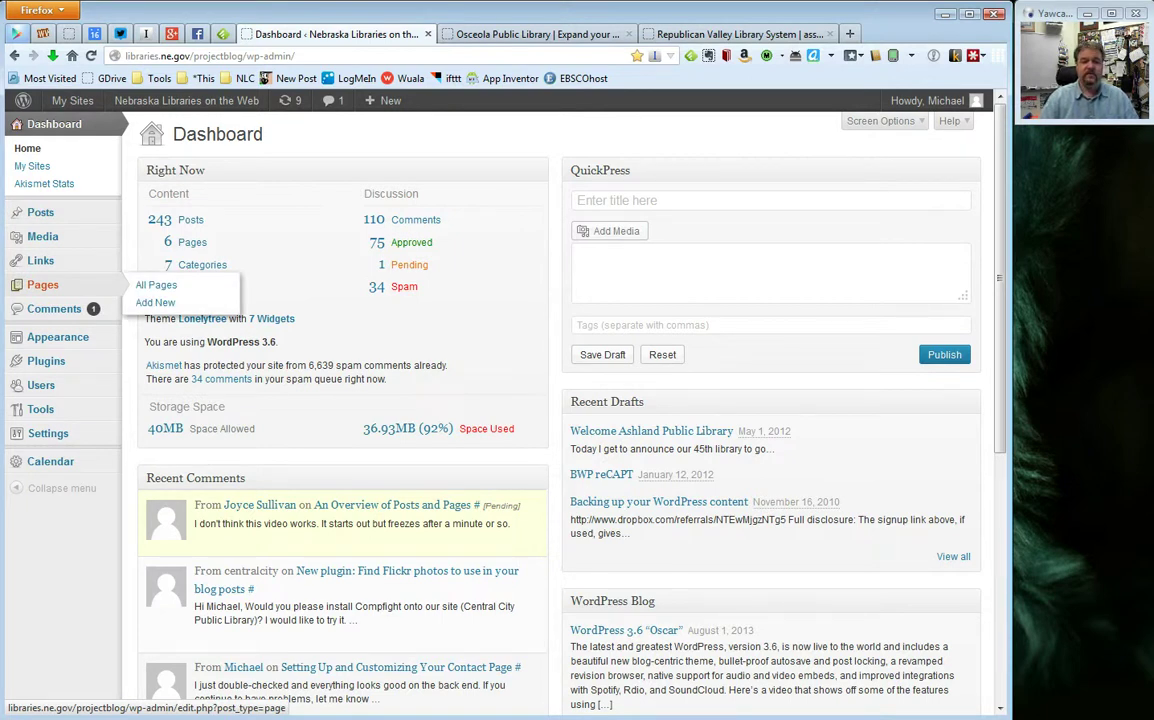
Open the admin Pages list showing the 7 existing pages, including About and Contact
click(43, 285)
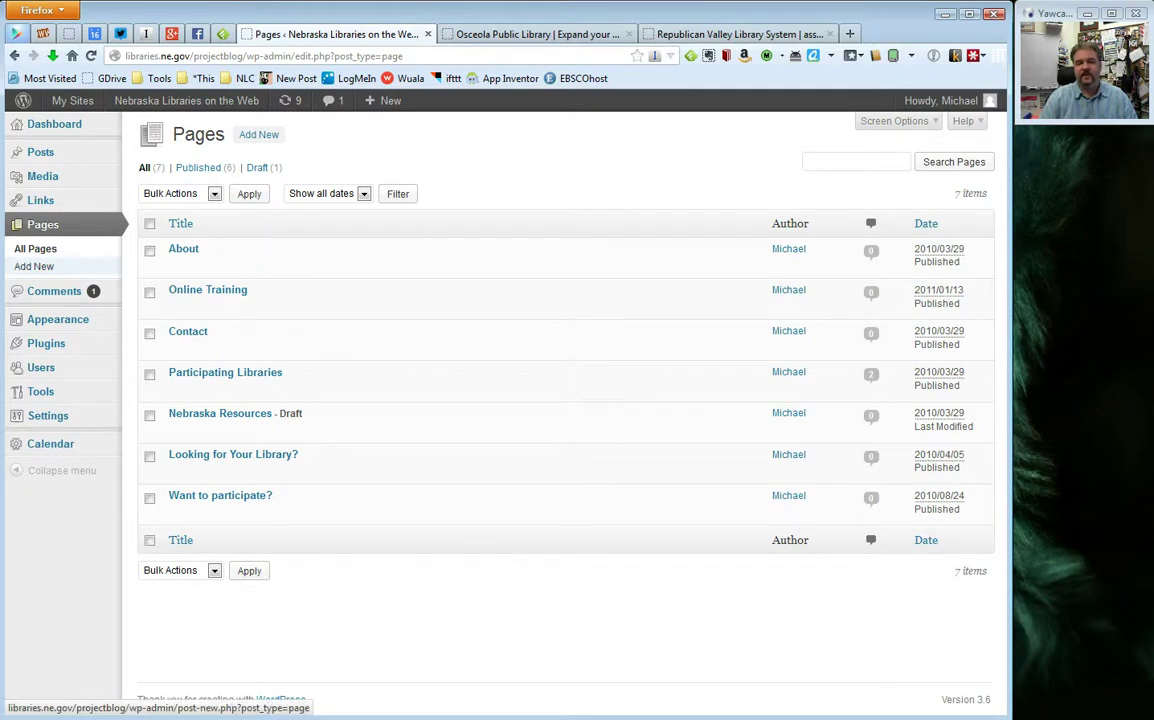
Add a new page titled 'Policies' and move into its still-empty body editor
click(34, 266)
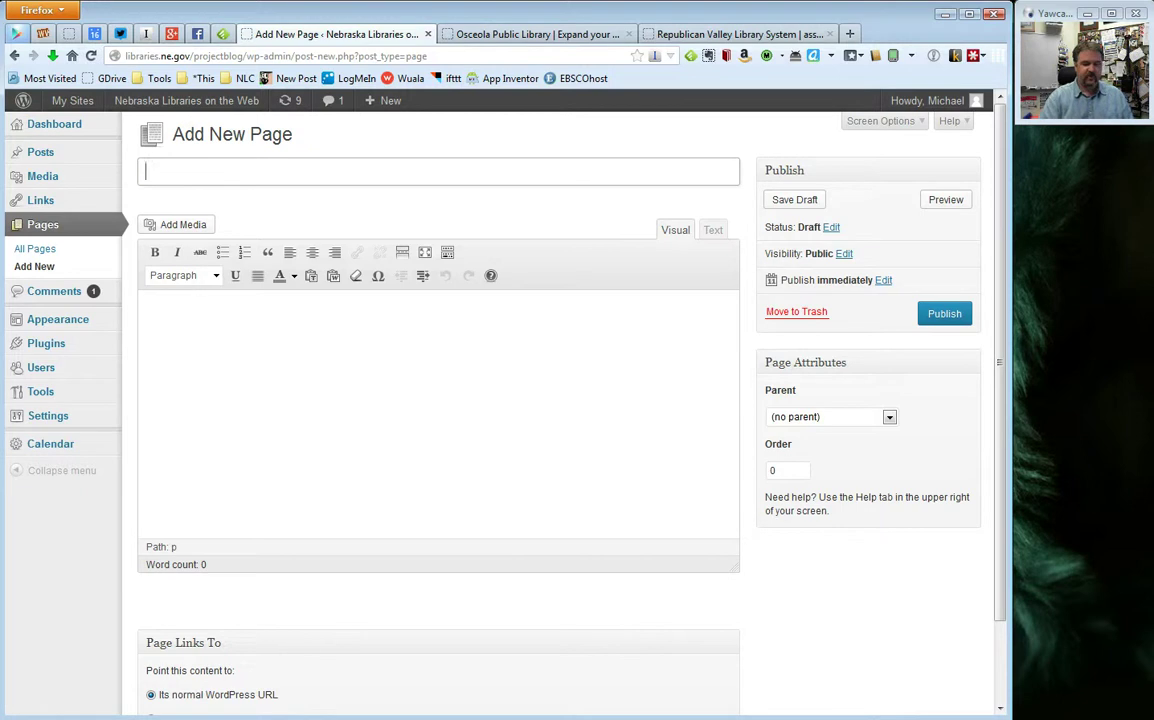
text(Policies)
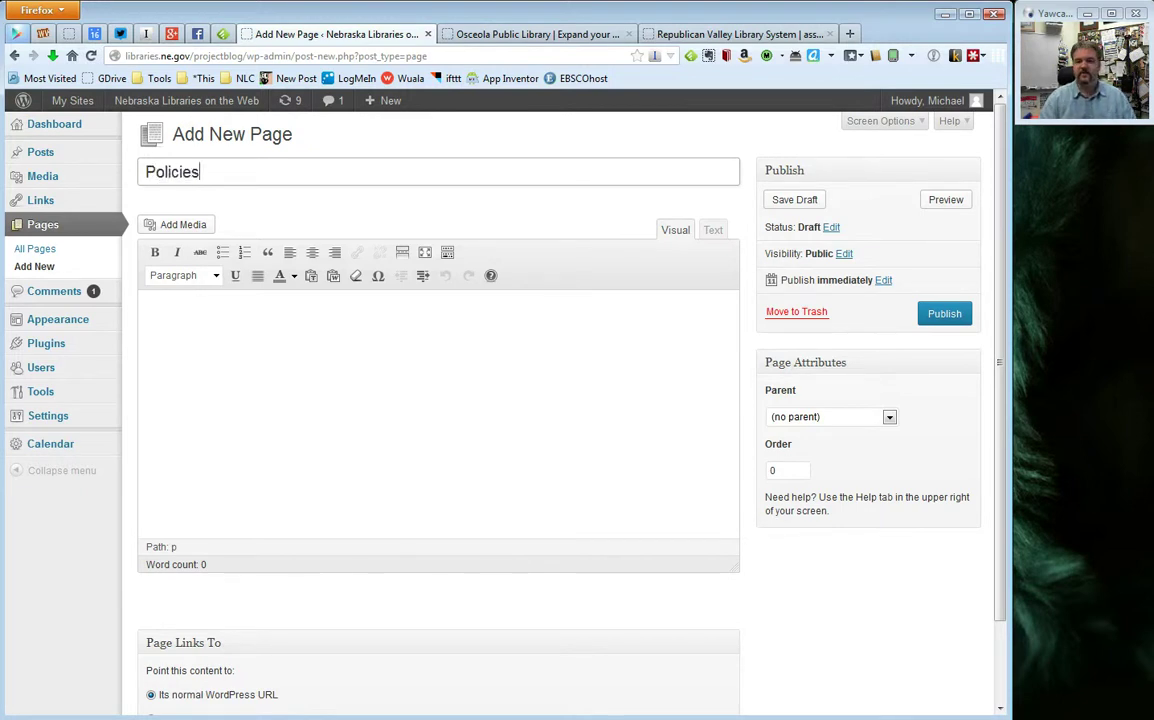
key(Tab)
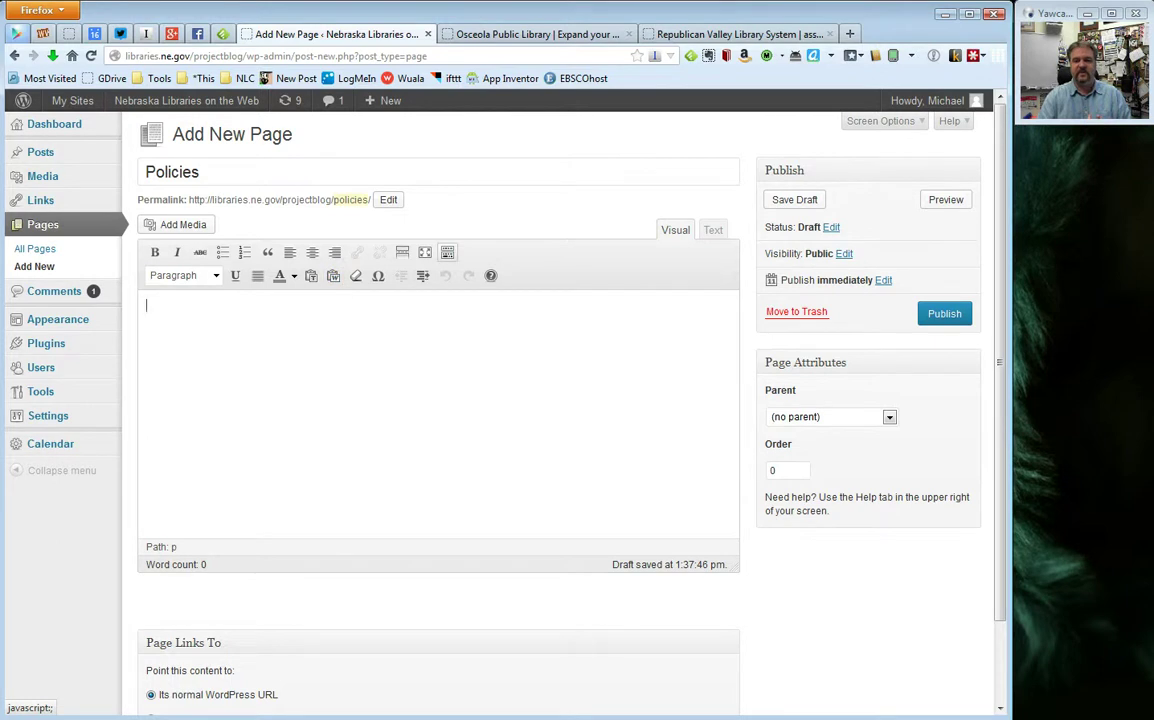
key(alt+shift+z)
key(alt+shift+z)
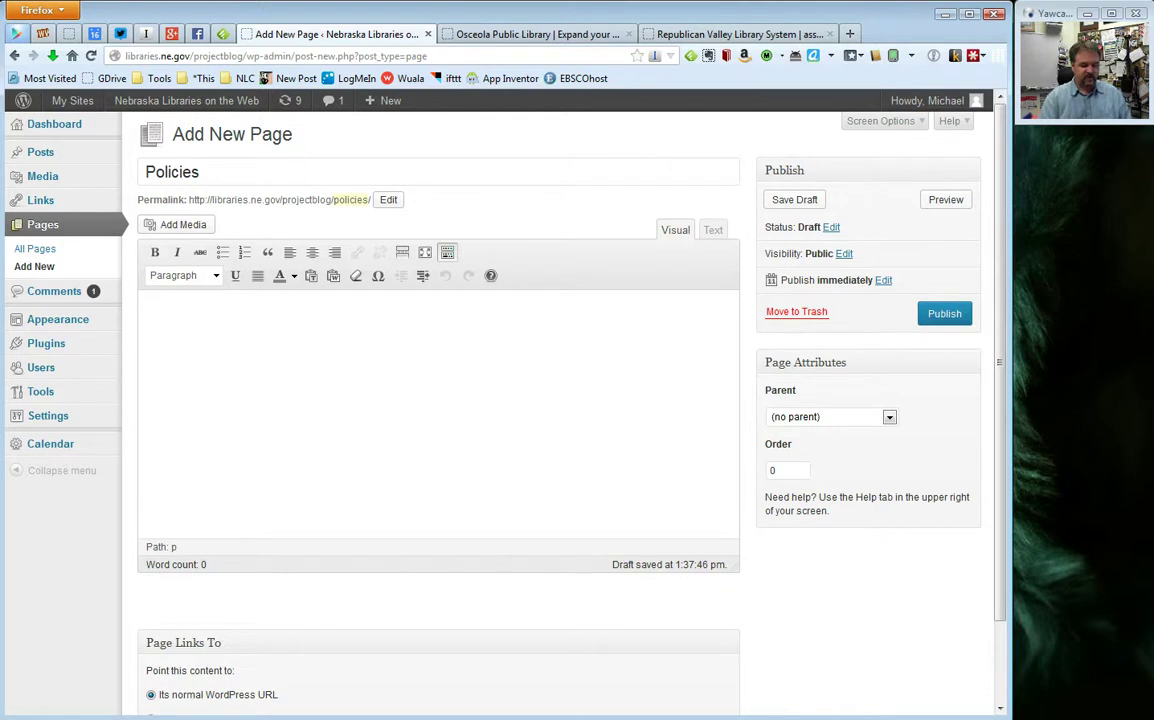
Write the body 'Sample policy text.', fixing the misspelled 'policy', and publish the page
text(Sample p)
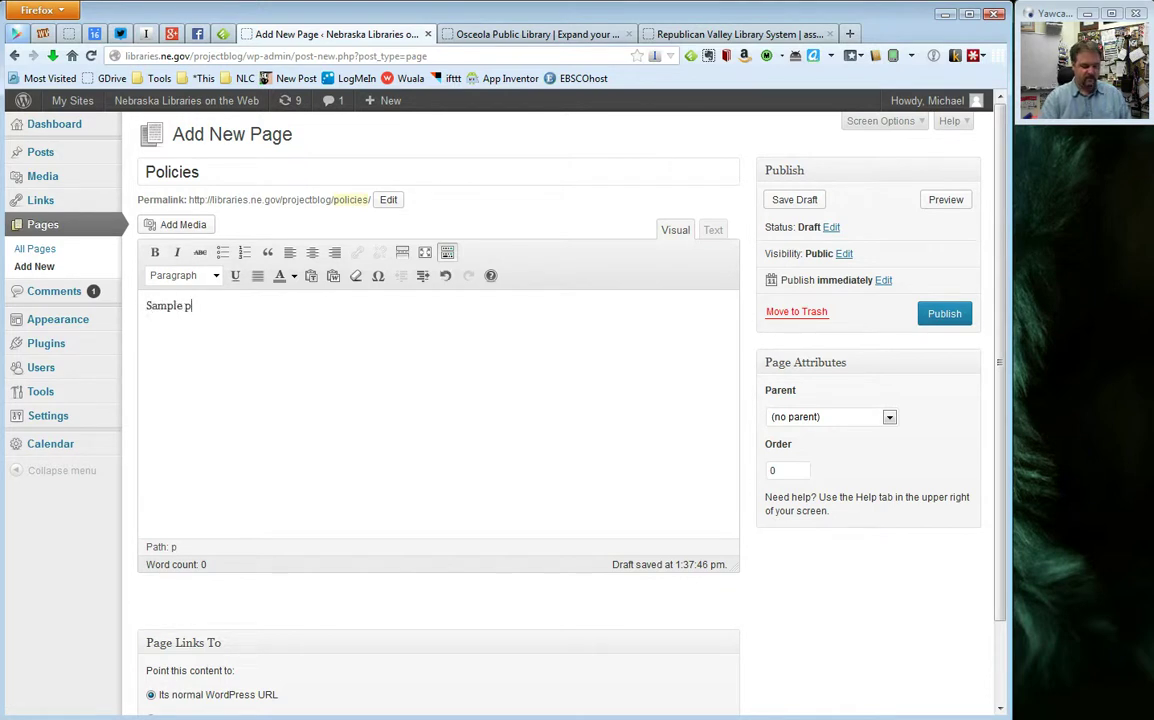
text(oli)
text(cy)
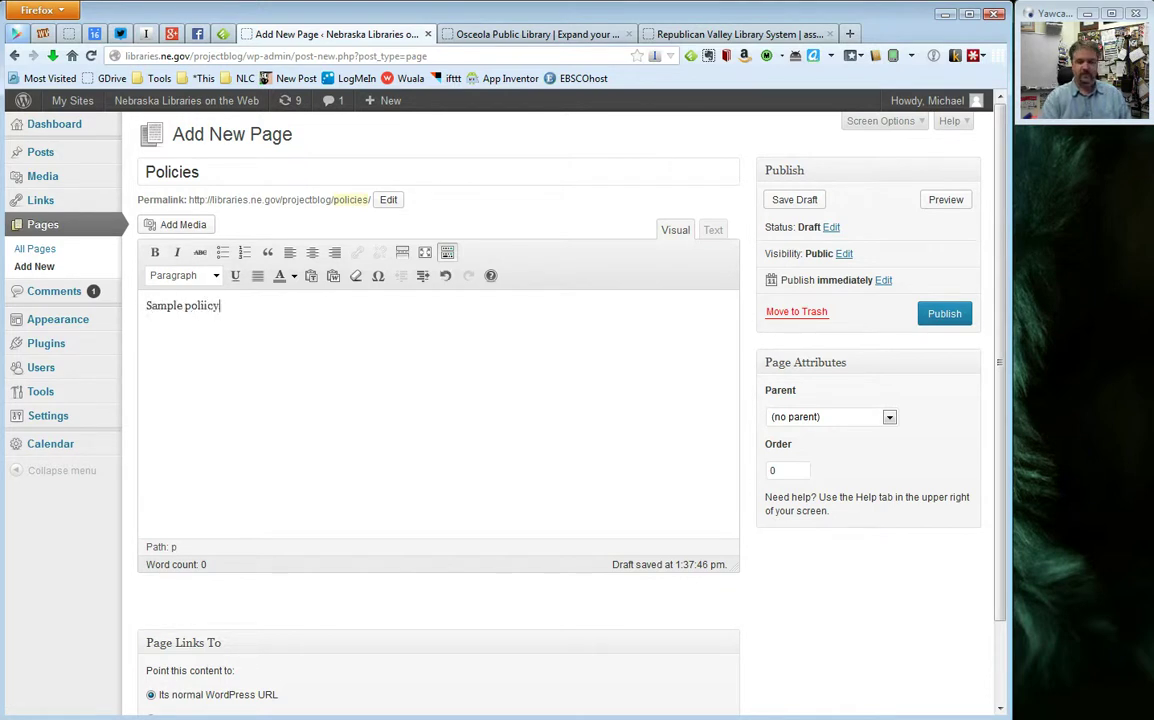
key(BackSpace)
key(BackSpace)
key(BackSpace)
text(cy te)
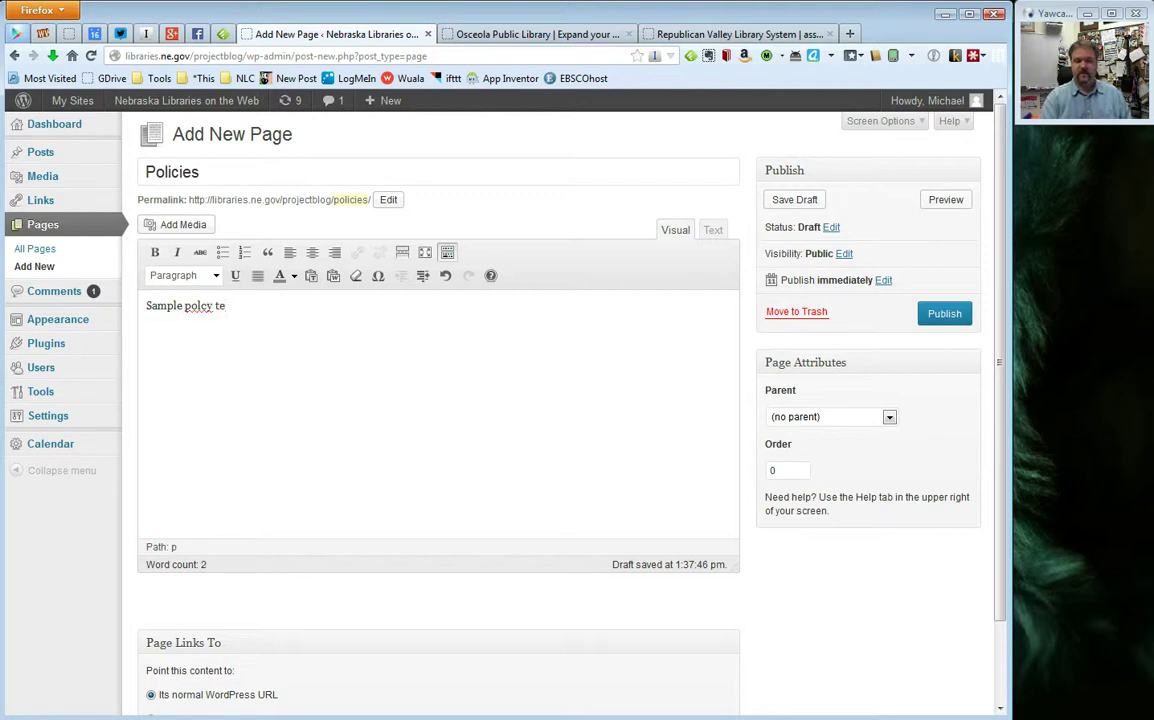
text(xt.)
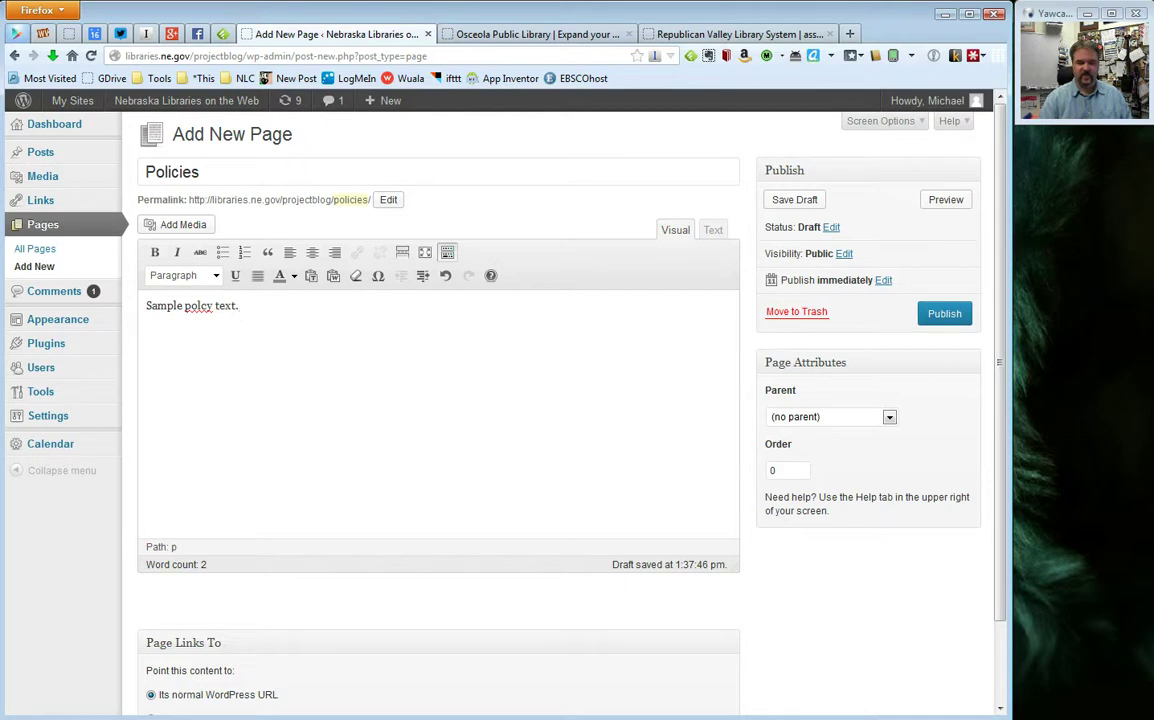
right_click(197, 306)
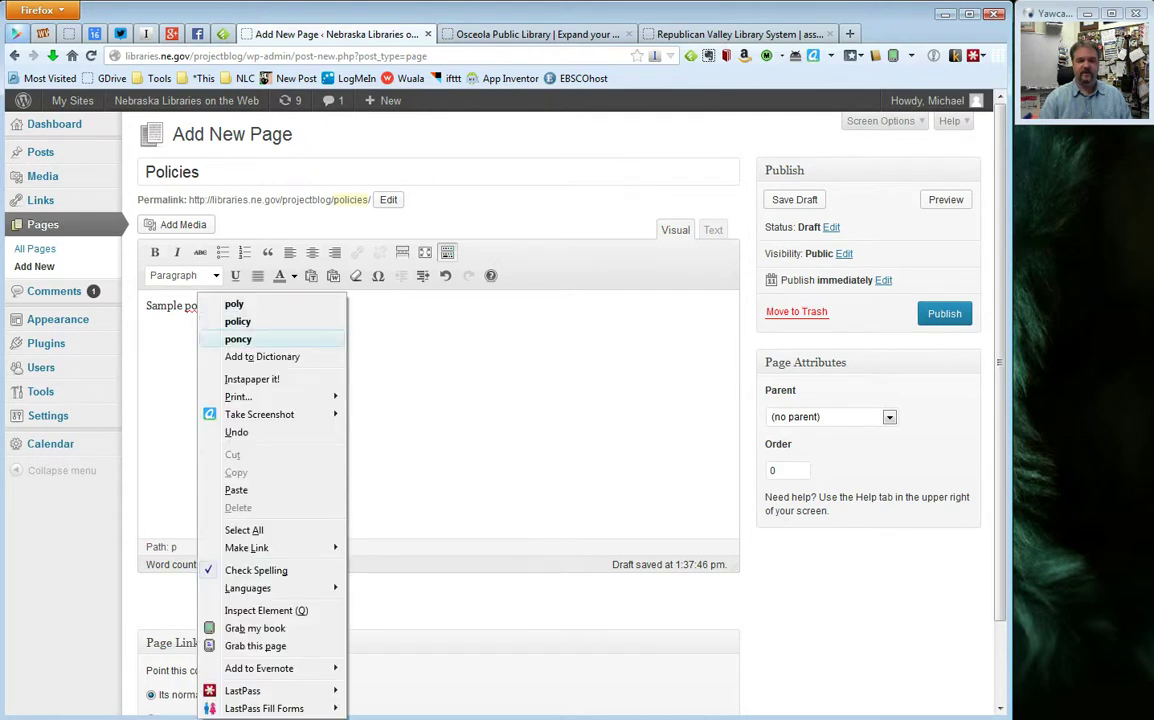
click(237, 338)
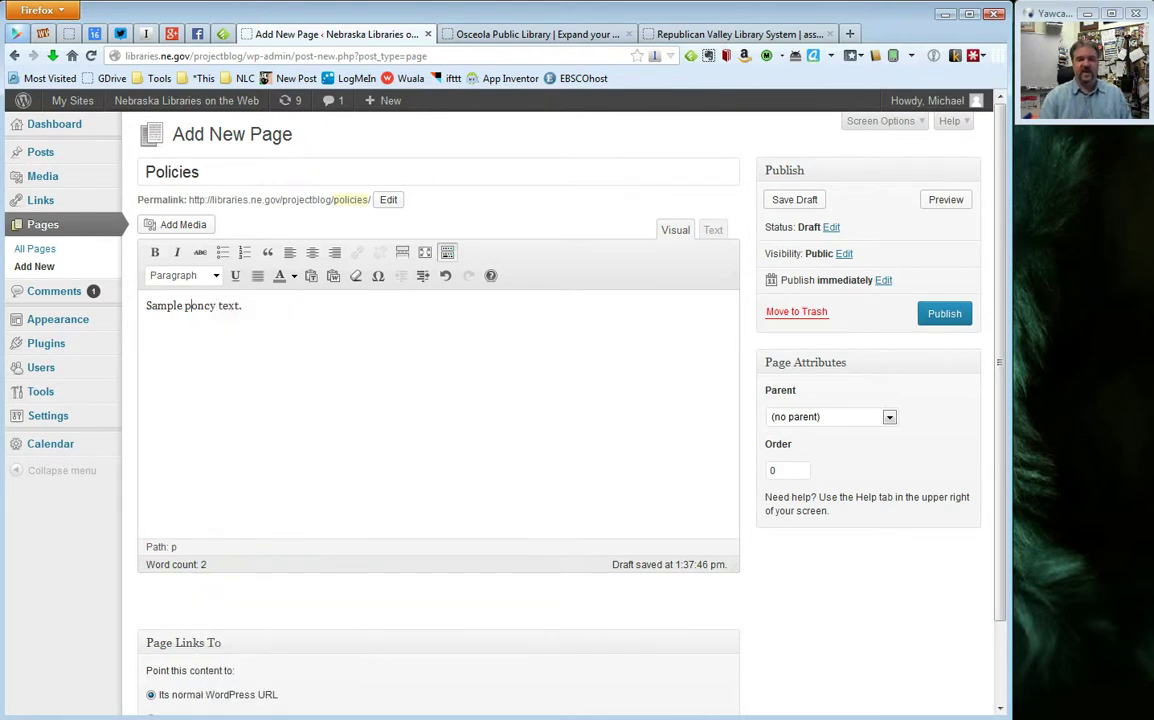
key(BackSpace)
key(BackSpace)
key(BackSpace)
key(BackSpace)
text(olicy)
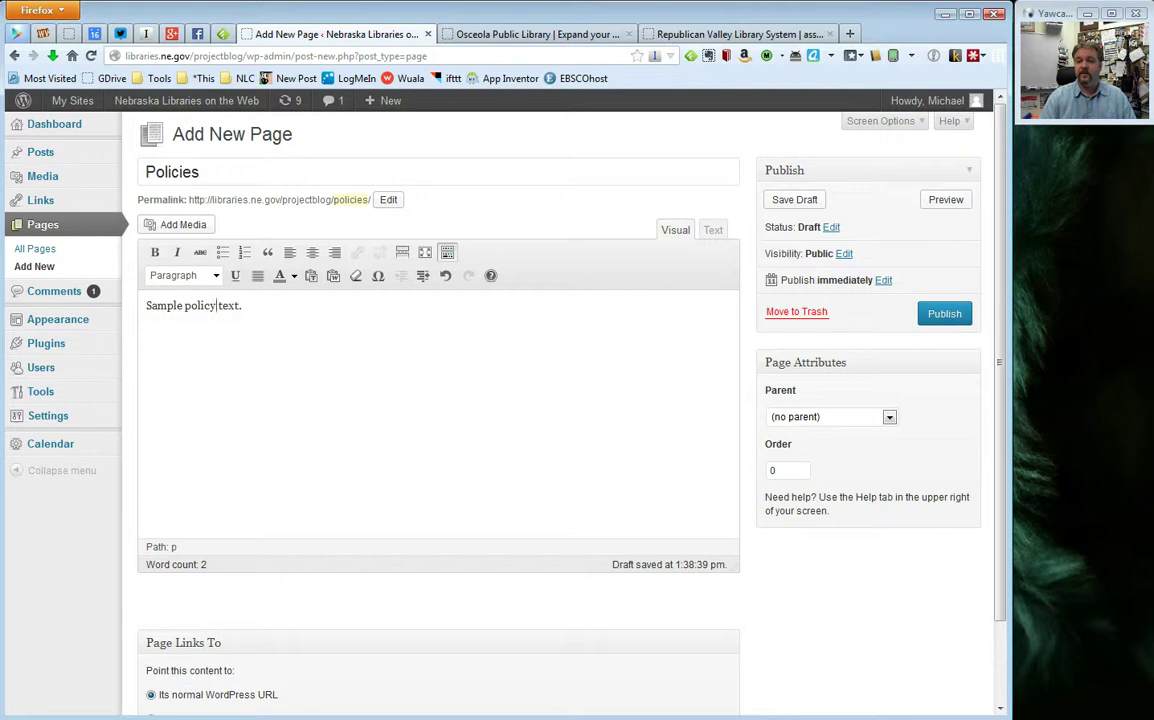
click(944, 313)
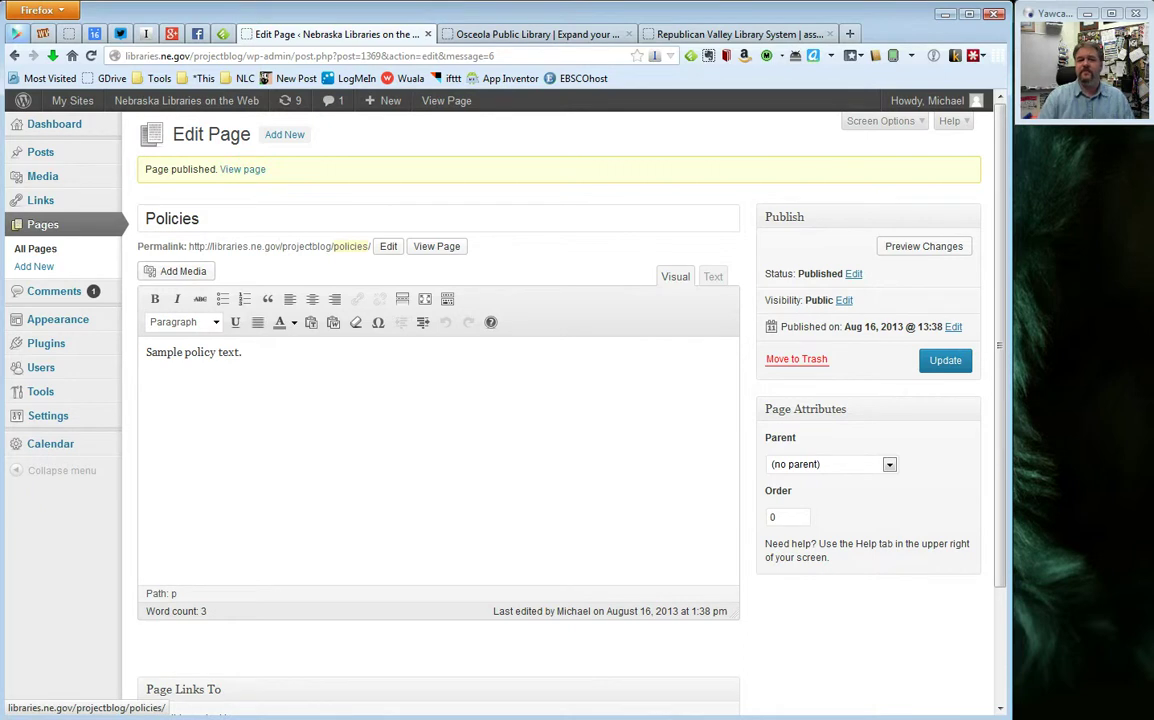
Open the live site's home page in a new browser tab and switch to it
mouse_move(186, 100)
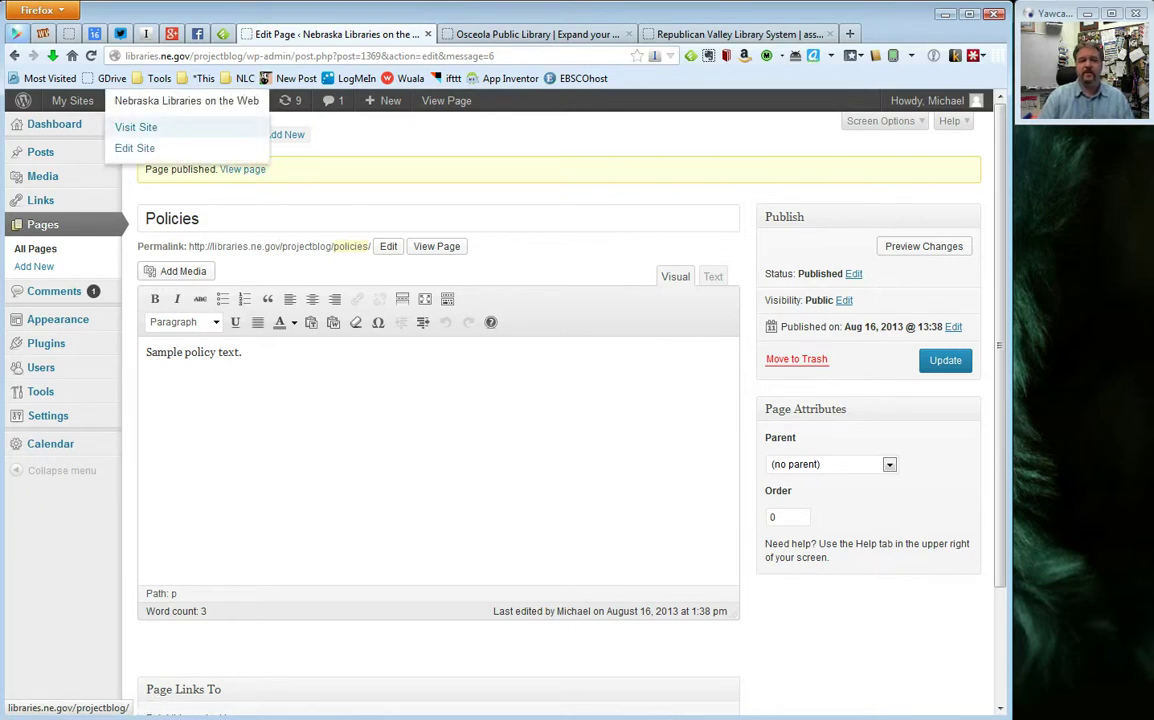
middle_click(136, 127)
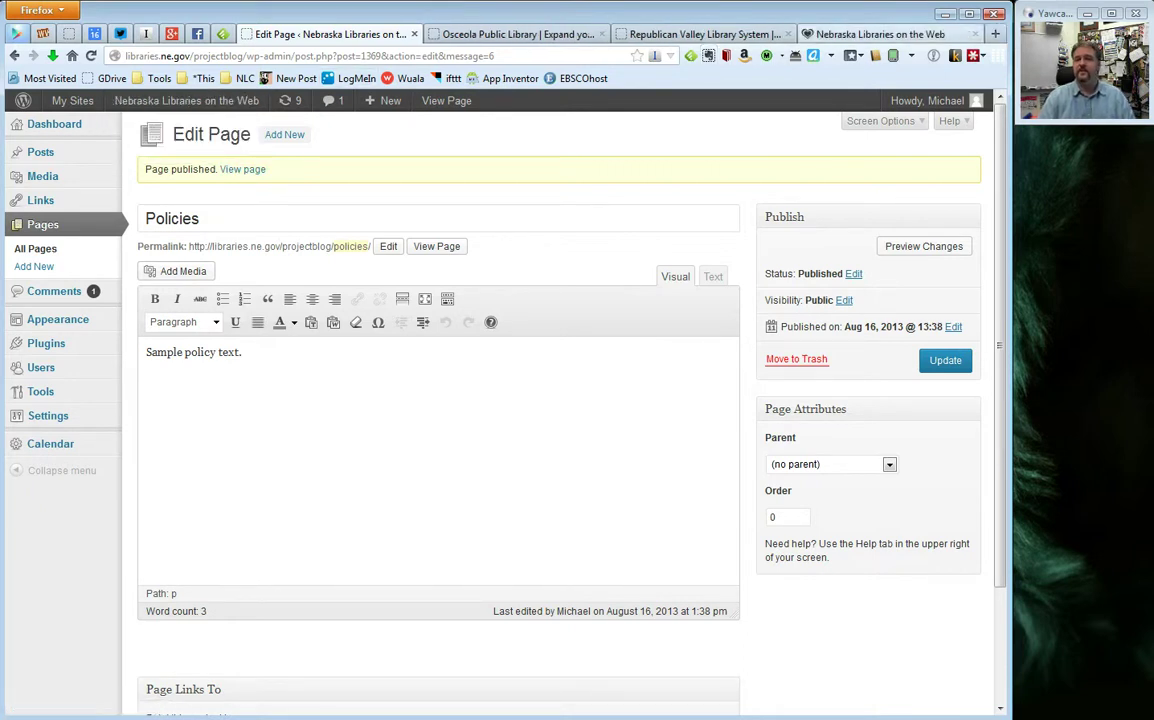
click(875, 34)
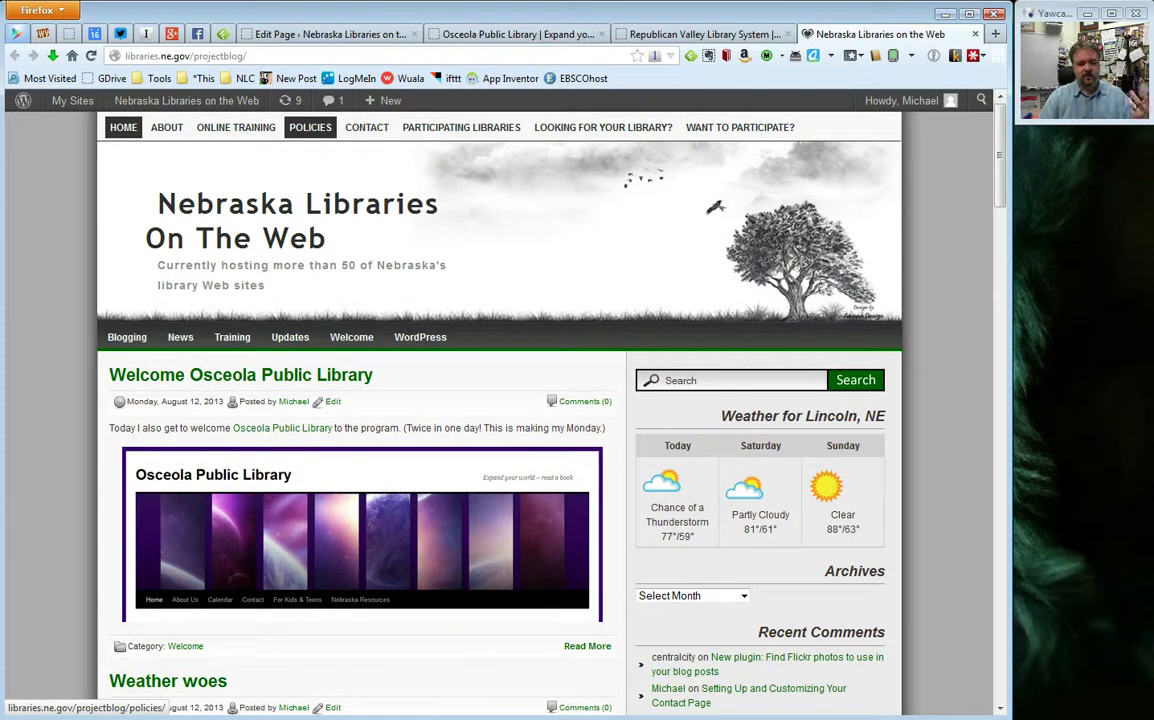
Follow the POLICIES link in the live site's top menu to view the new page
click(310, 127)
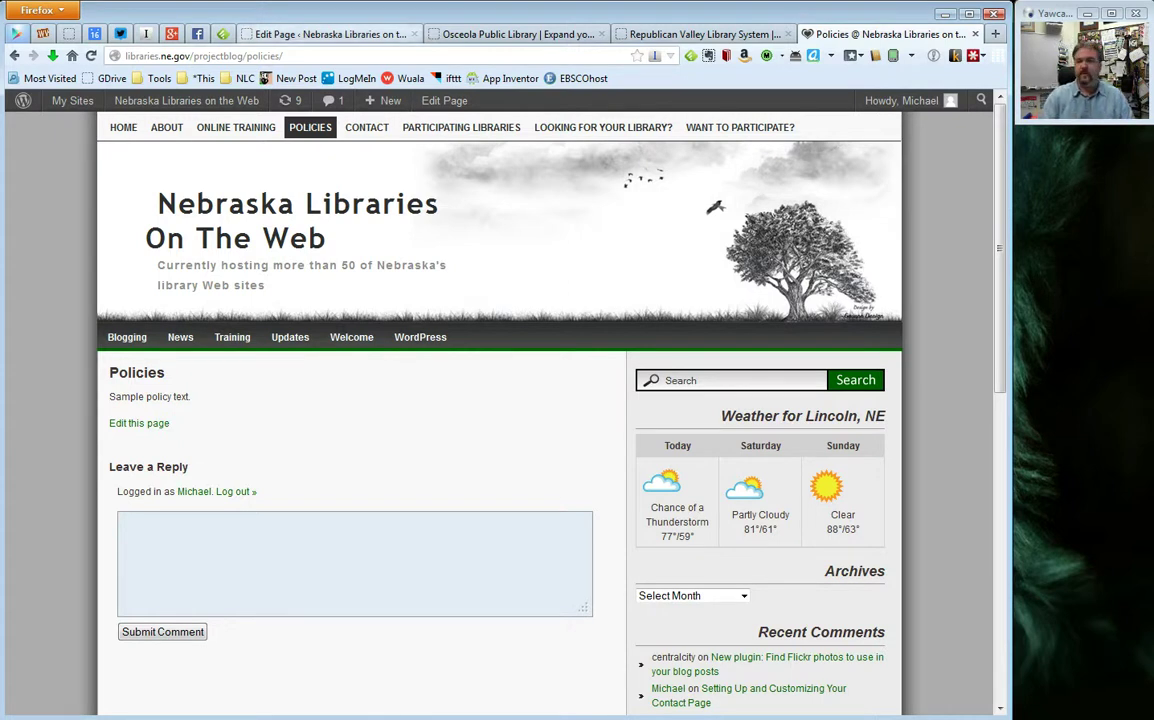
Return to the admin editor tab and list all pages, now eight including Policies
click(330, 34)
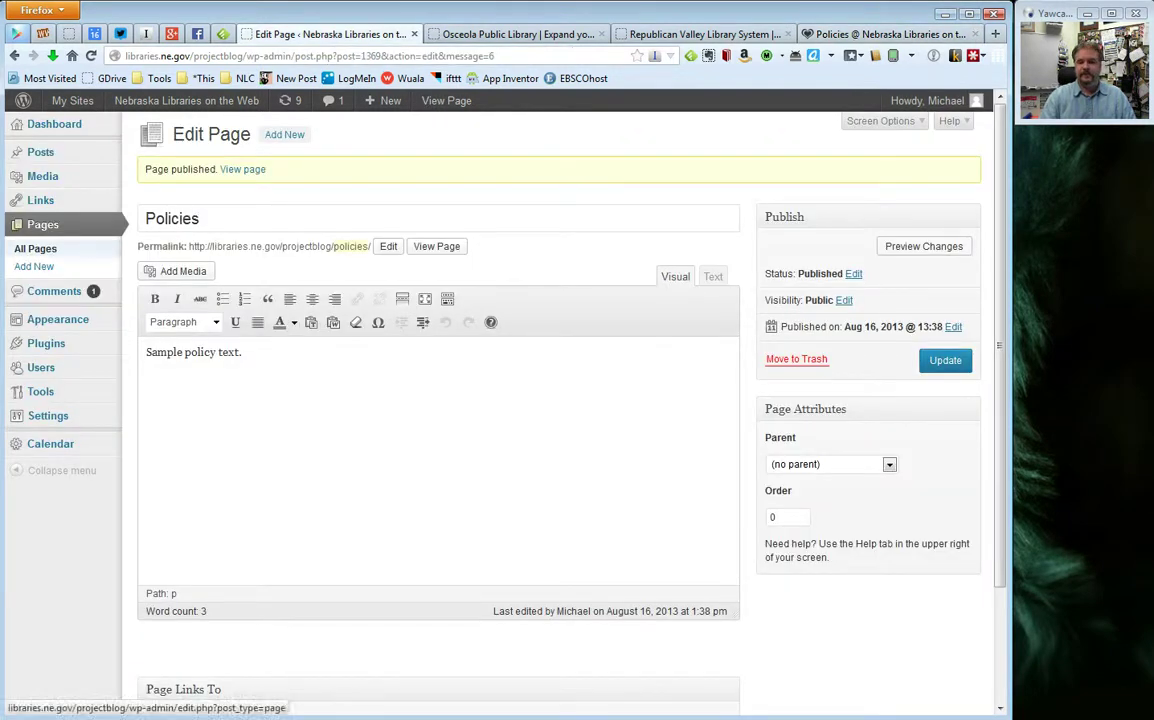
click(35, 248)
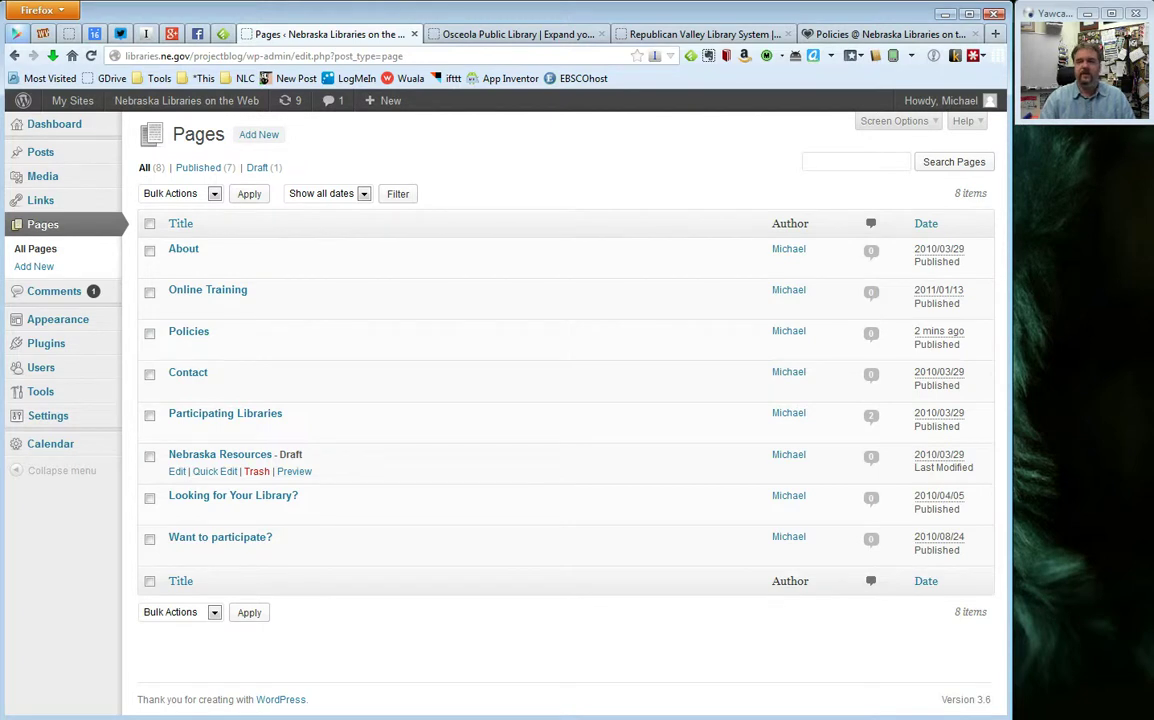
click(512, 34)
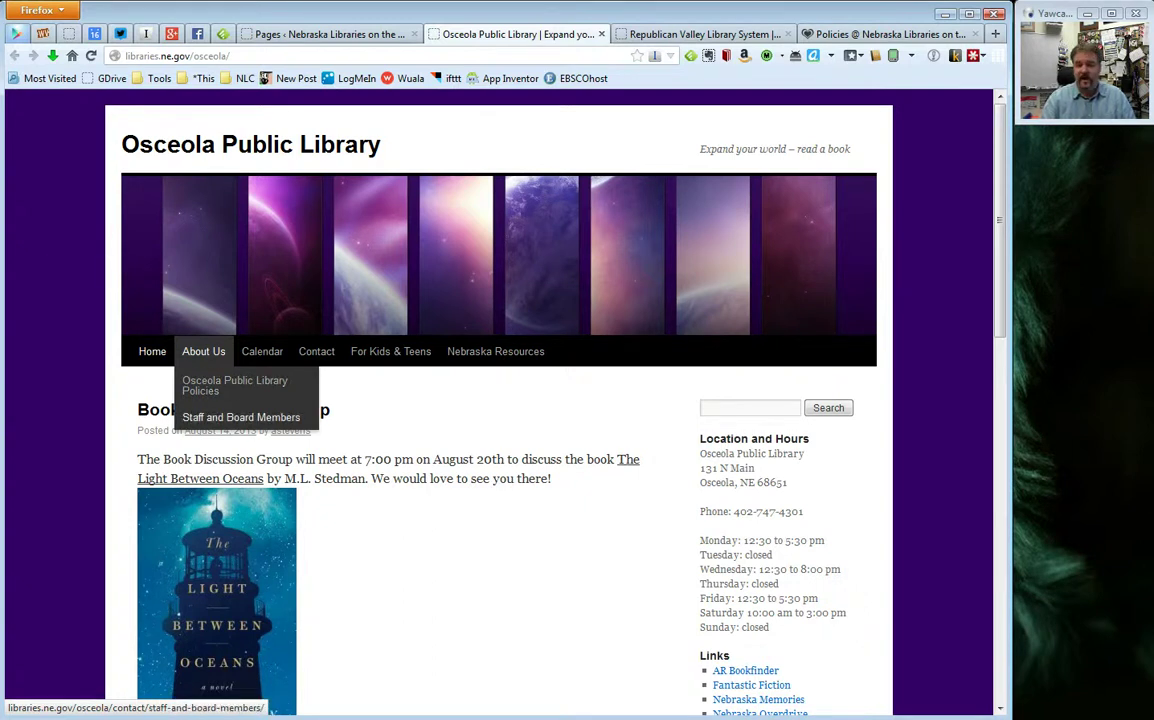
click(330, 34)
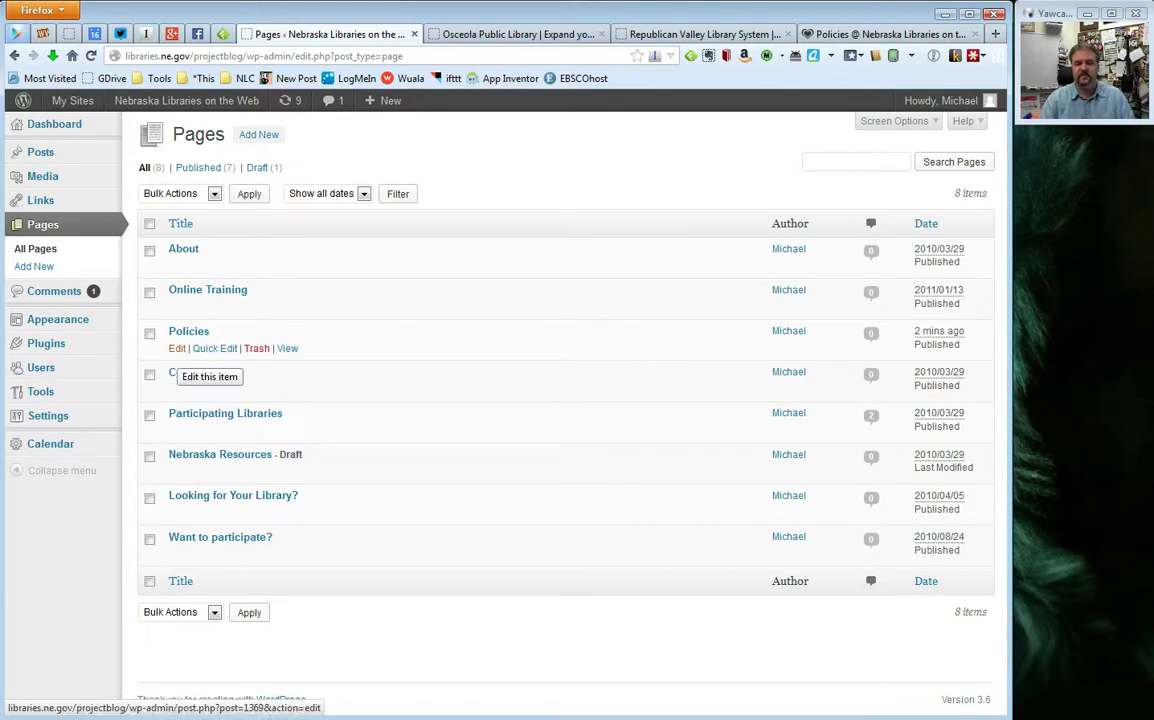
Set About as the parent page of Policies and update it
click(177, 348)
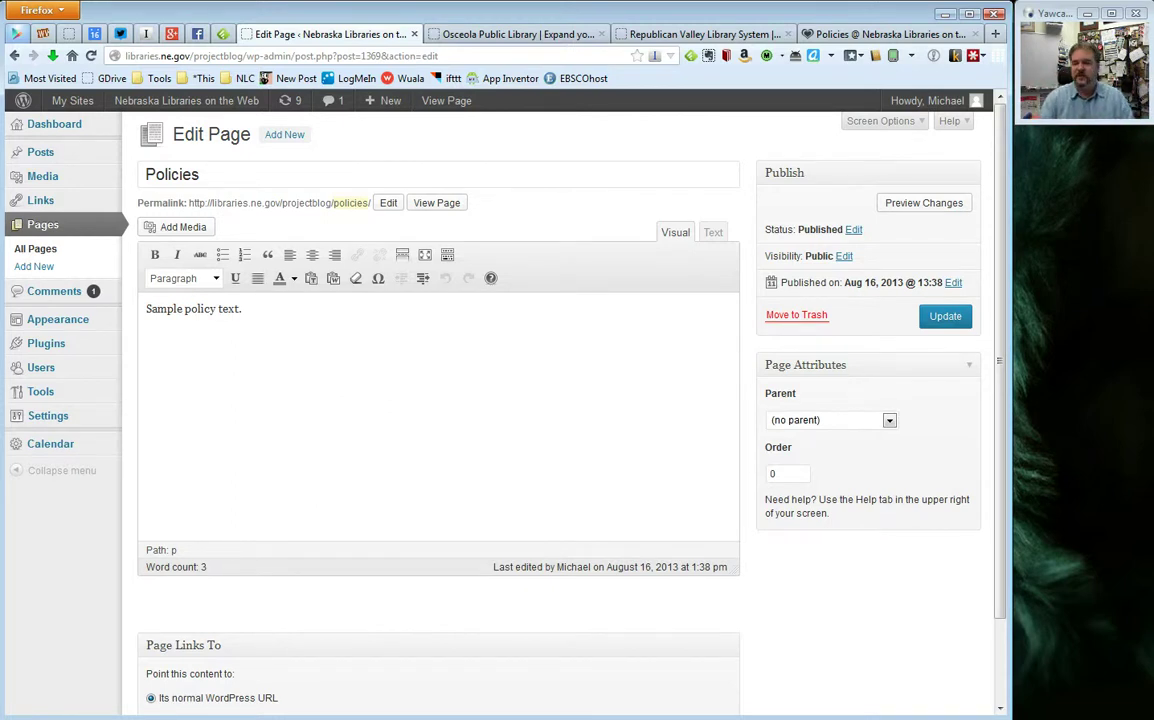
click(889, 420)
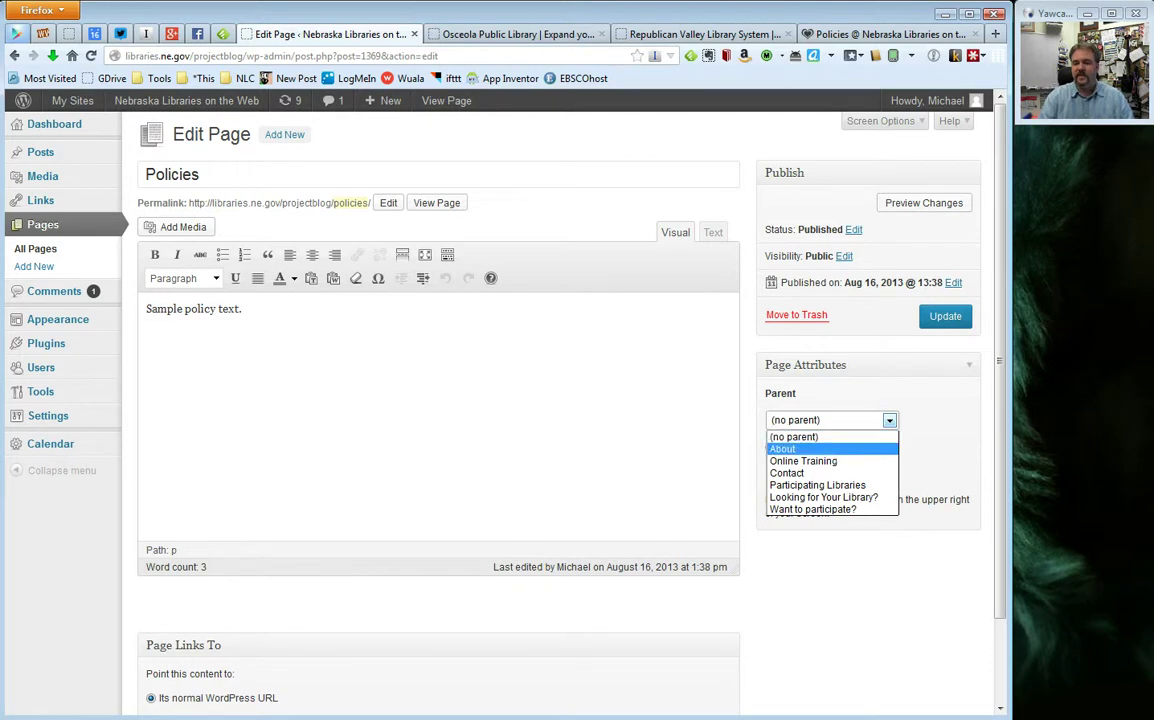
click(785, 449)
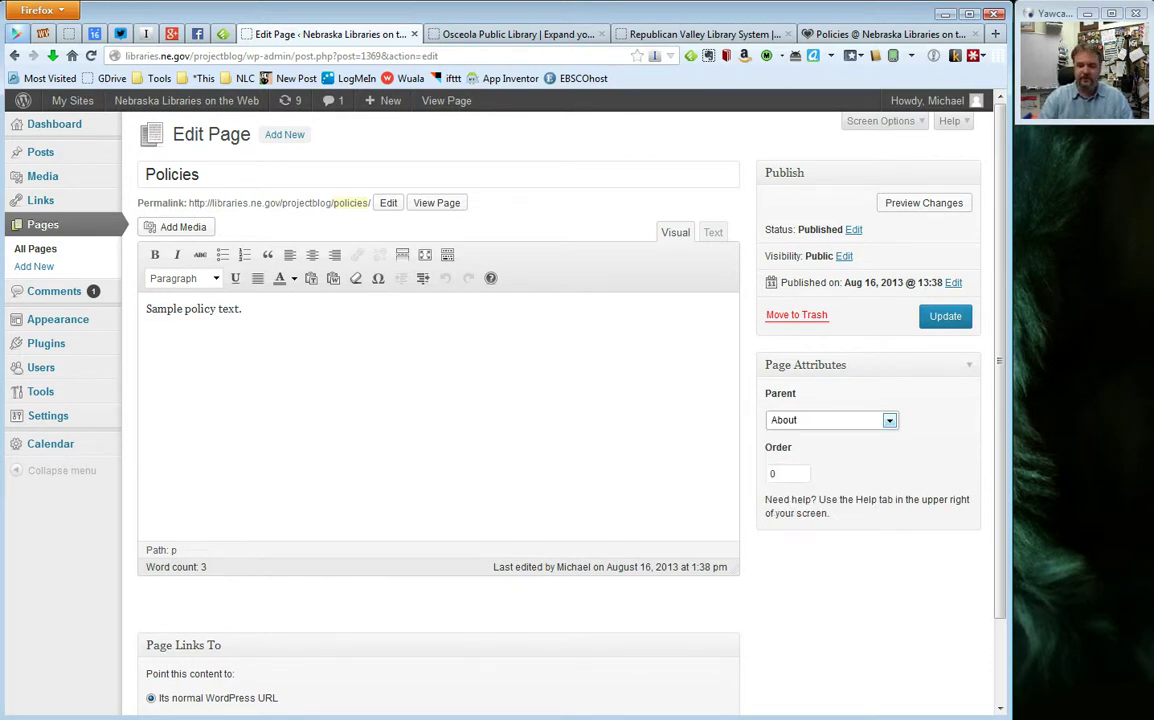
click(945, 316)
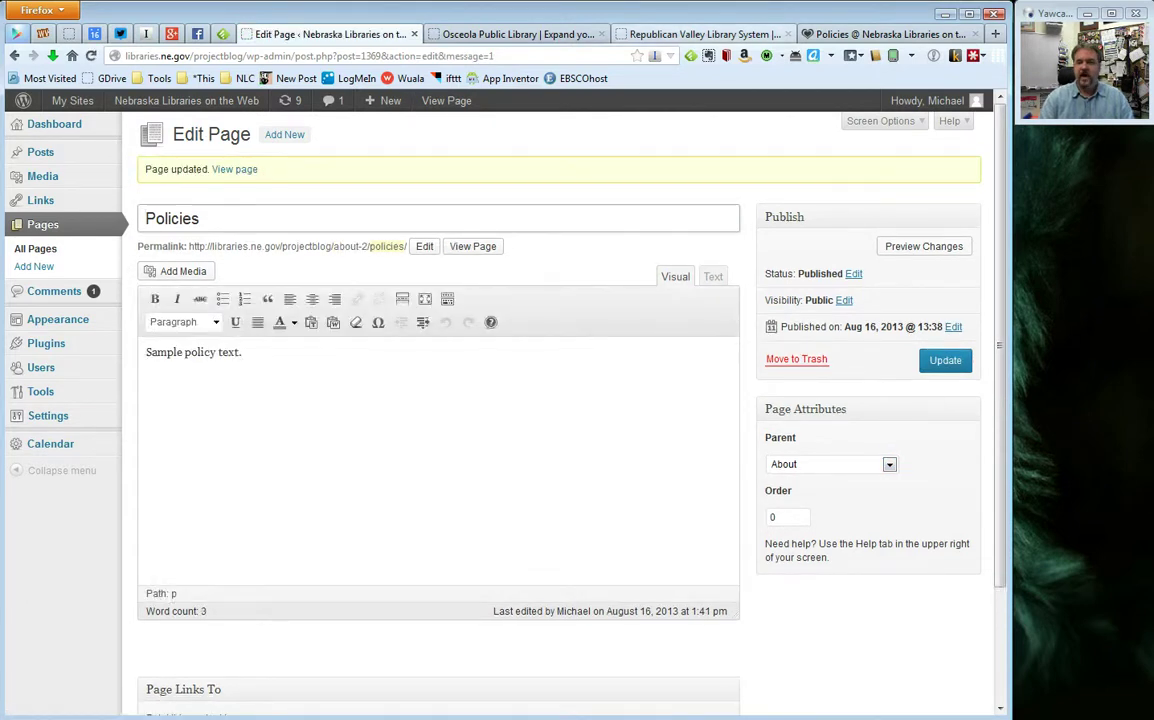
Reload the live Policies page, view About from the menu, and update Policies again
click(885, 34)
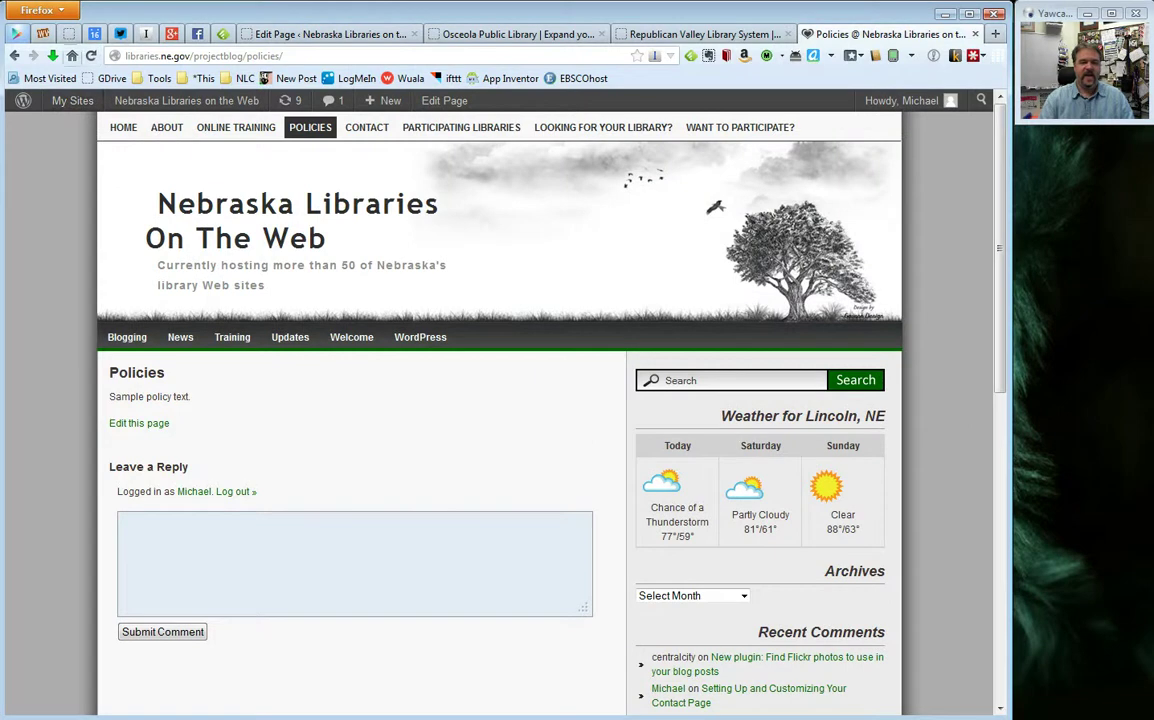
click(90, 55)
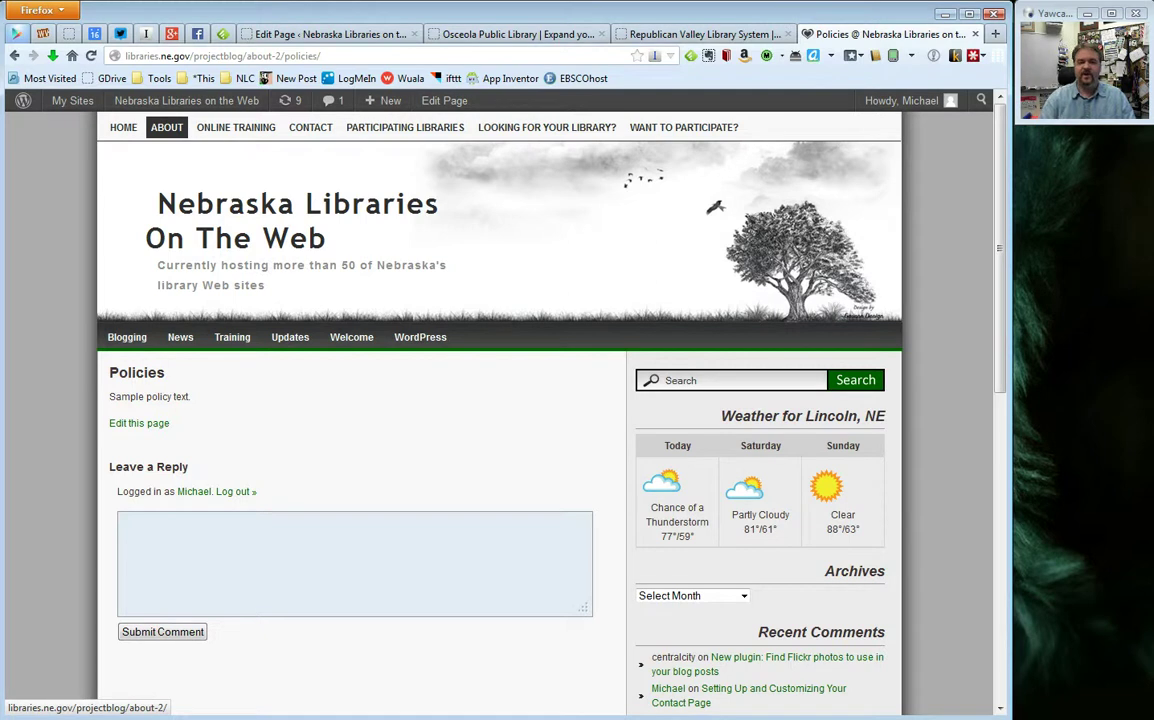
click(166, 127)
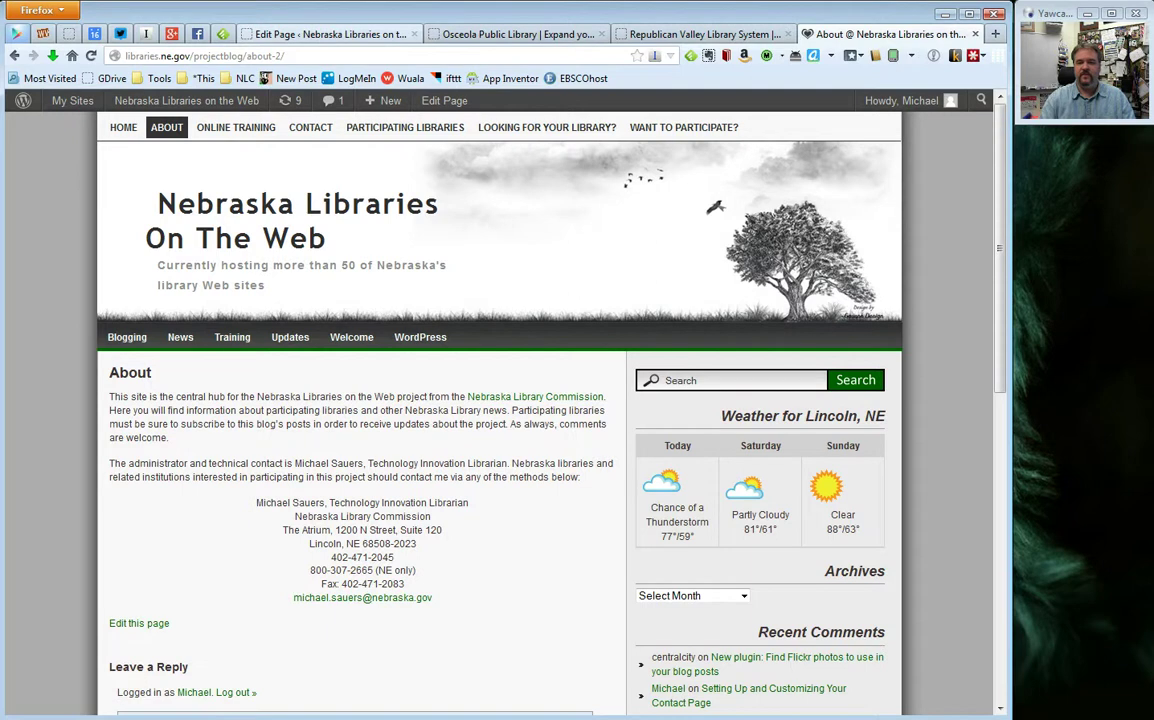
click(330, 34)
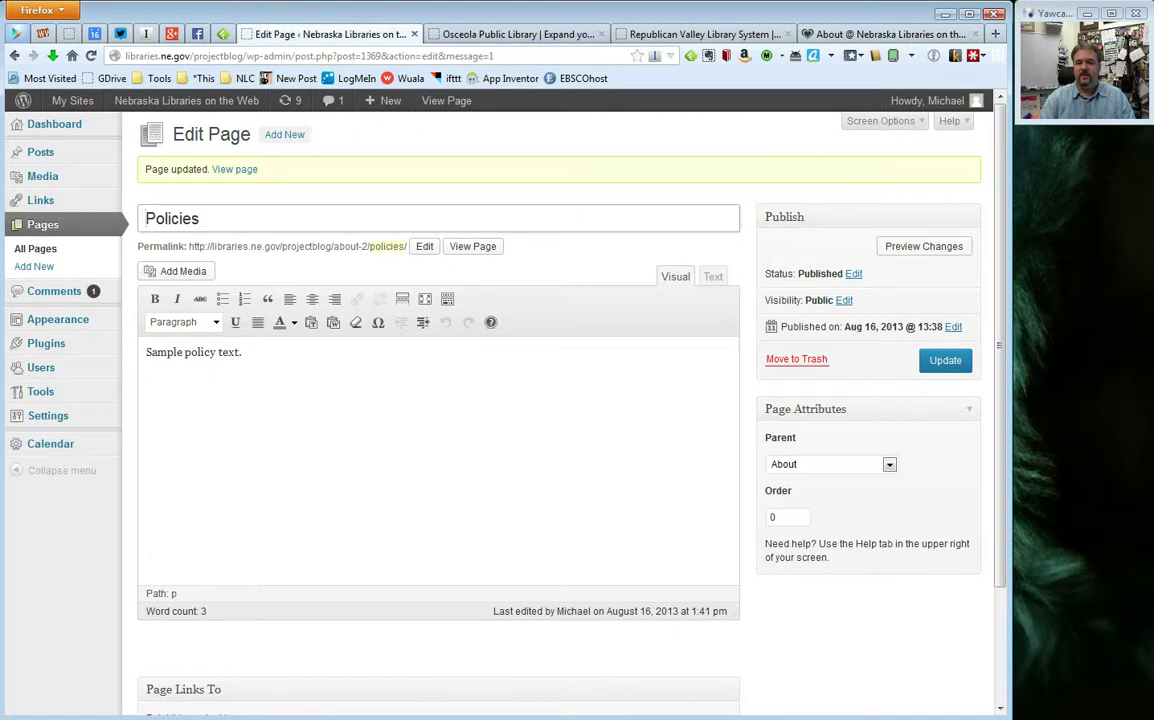
click(945, 360)
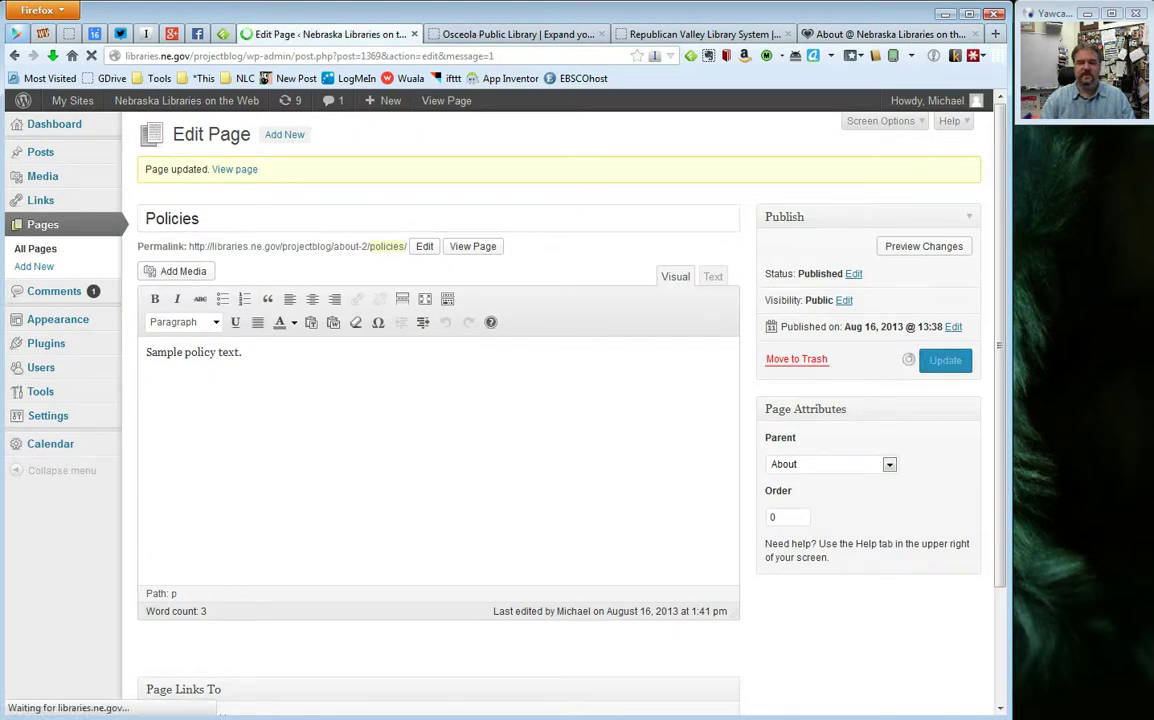
View the live site's home page, then bring up the Osceola library site
click(885, 34)
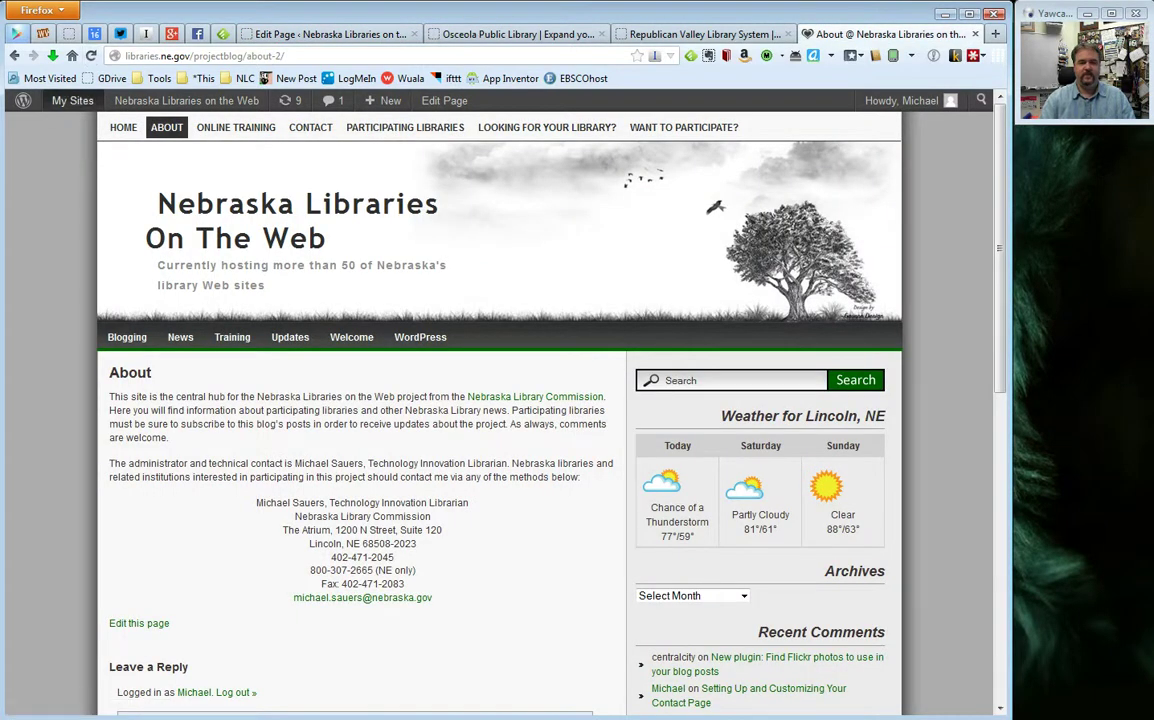
click(123, 127)
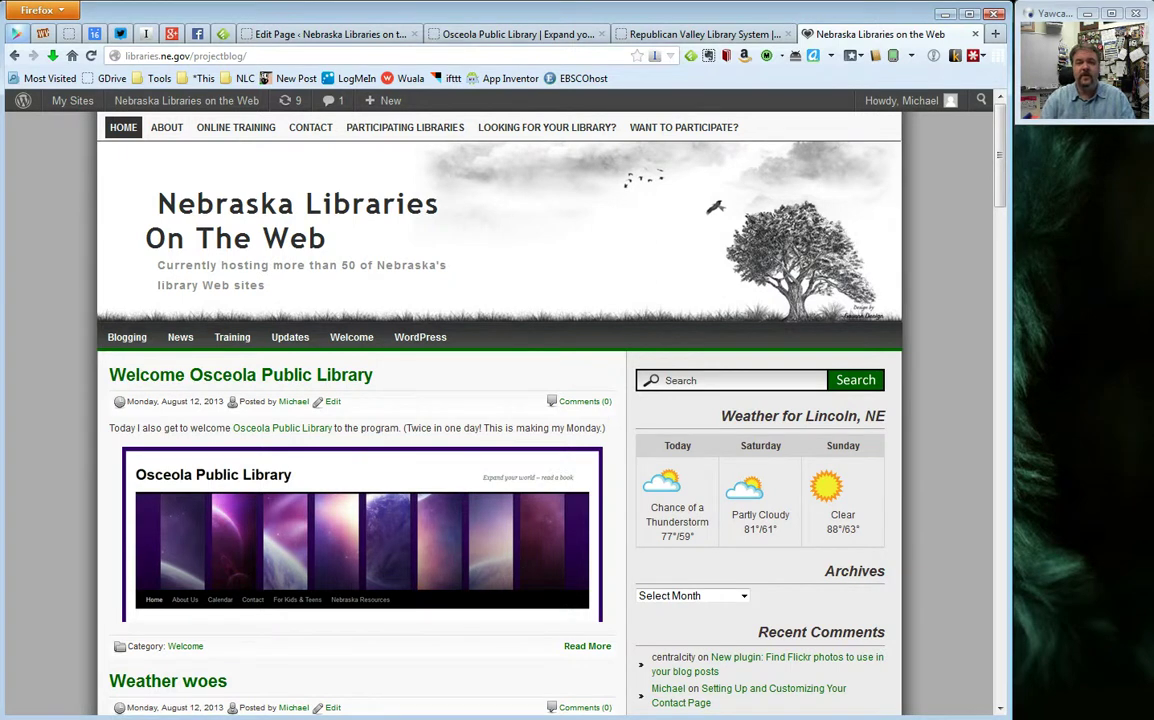
click(515, 34)
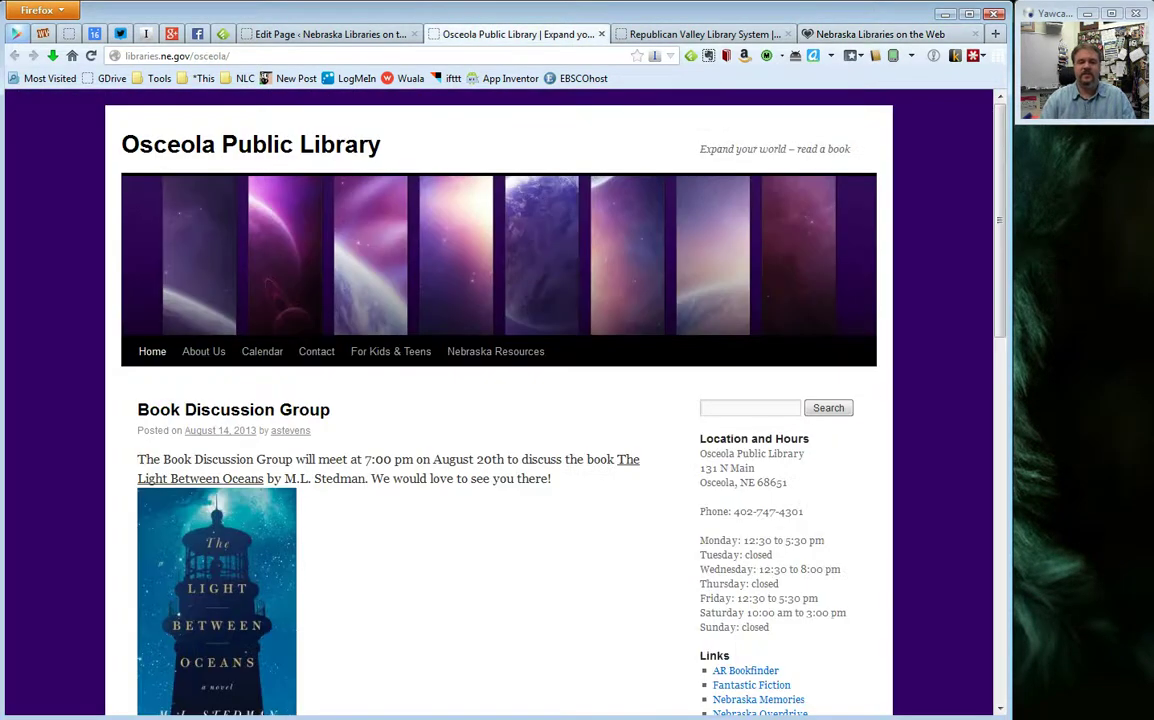
mouse_move(203, 351)
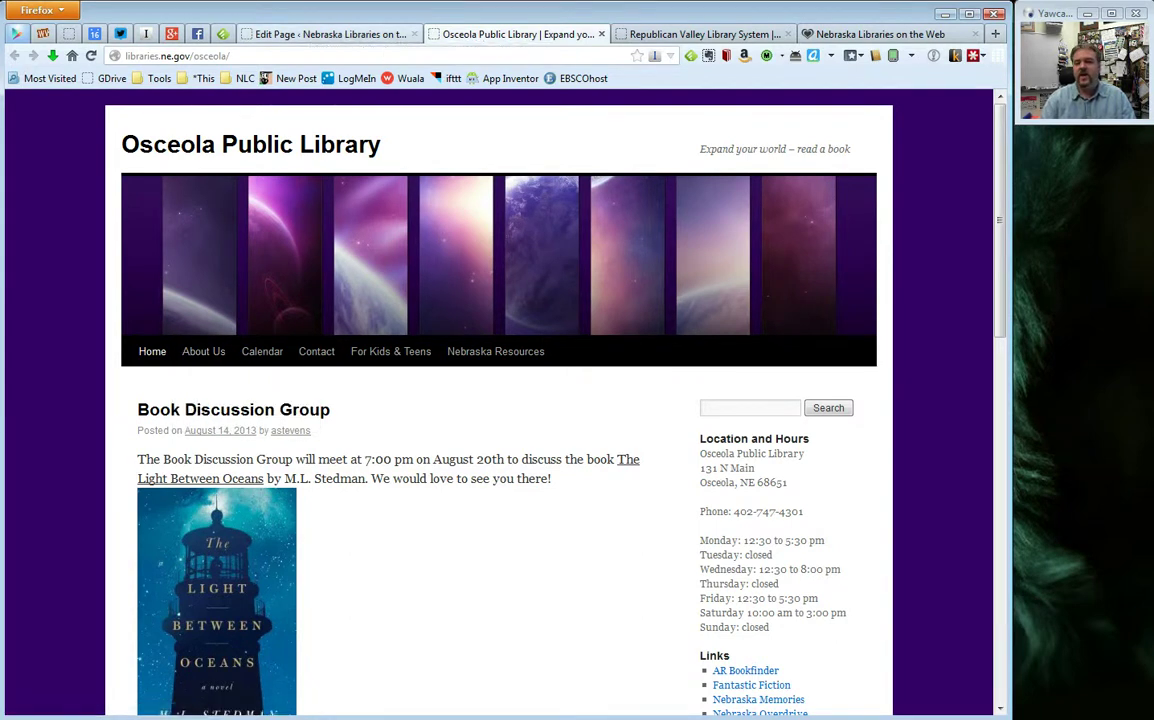
Go from the Policies editor to the All Pages list in the admin
click(325, 34)
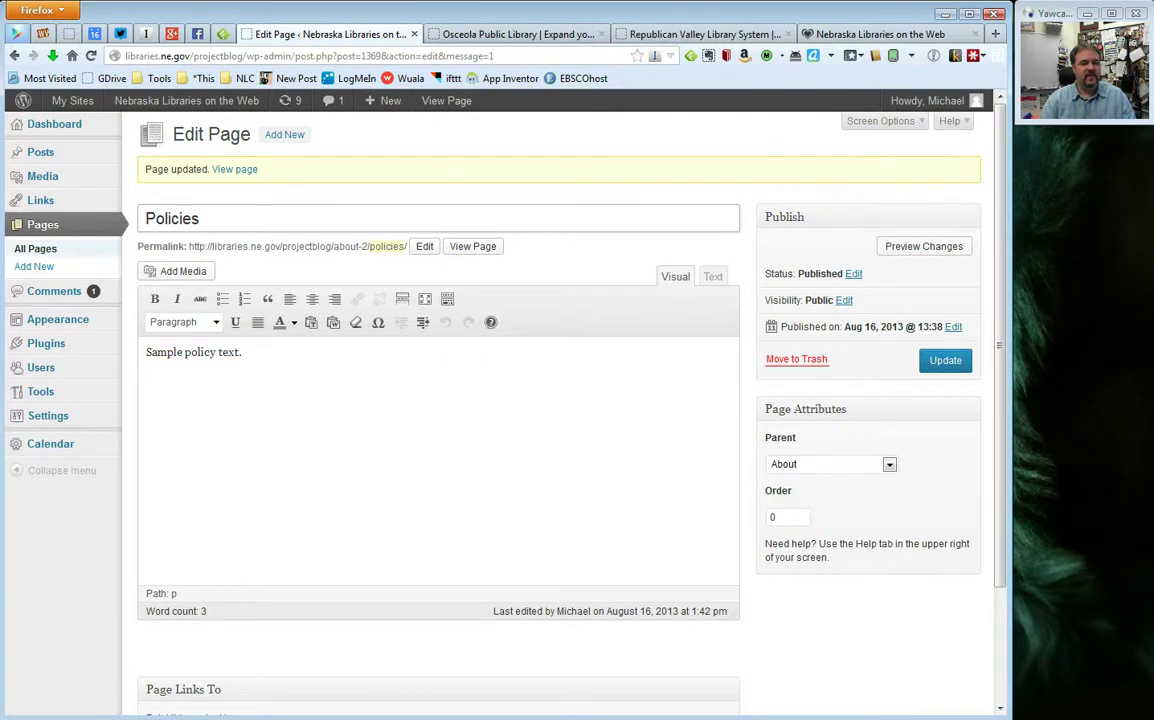
click(35, 248)
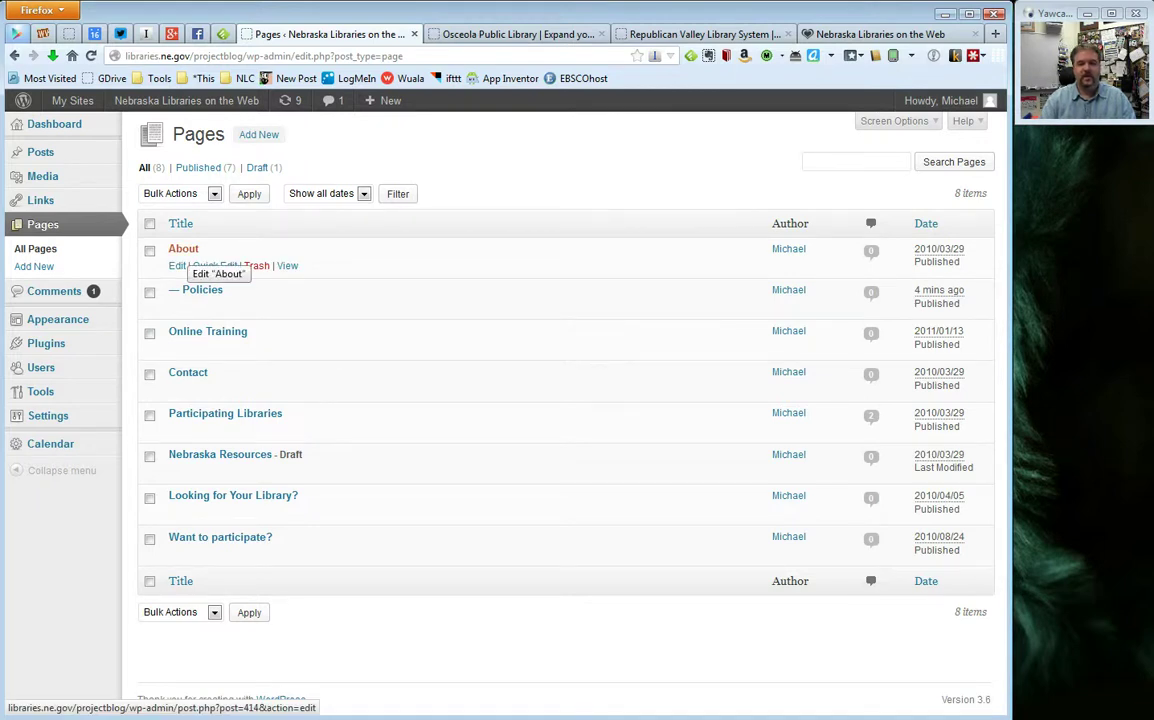
click(177, 265)
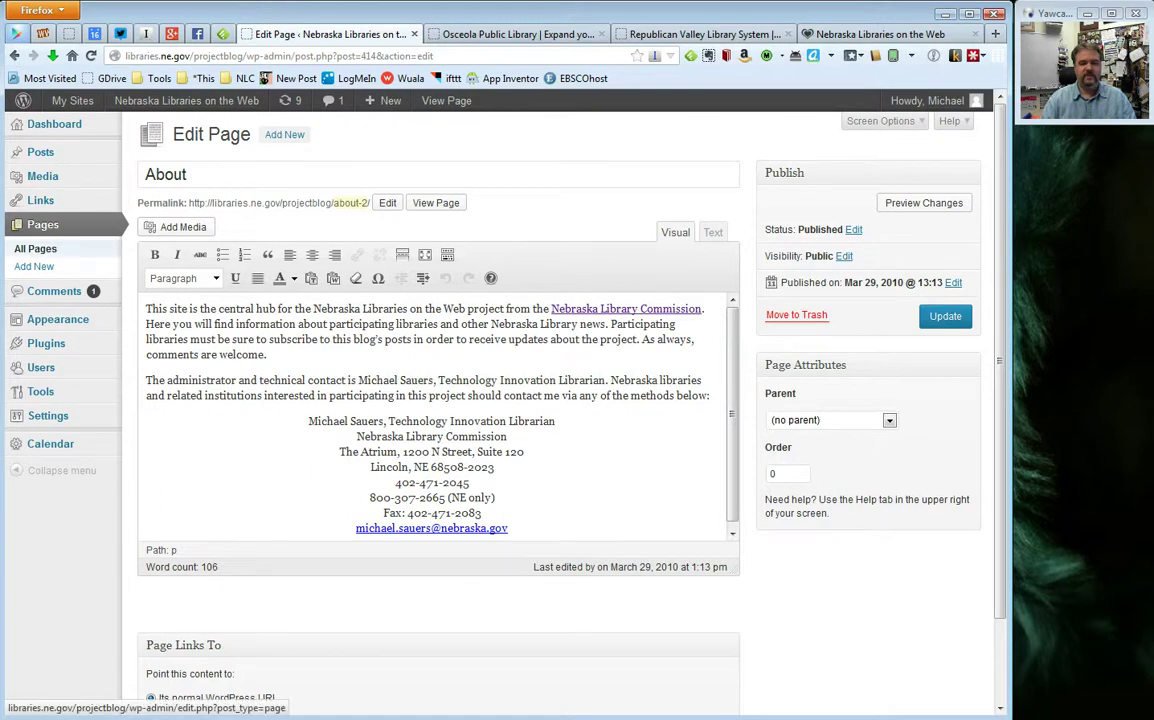
click(35, 248)
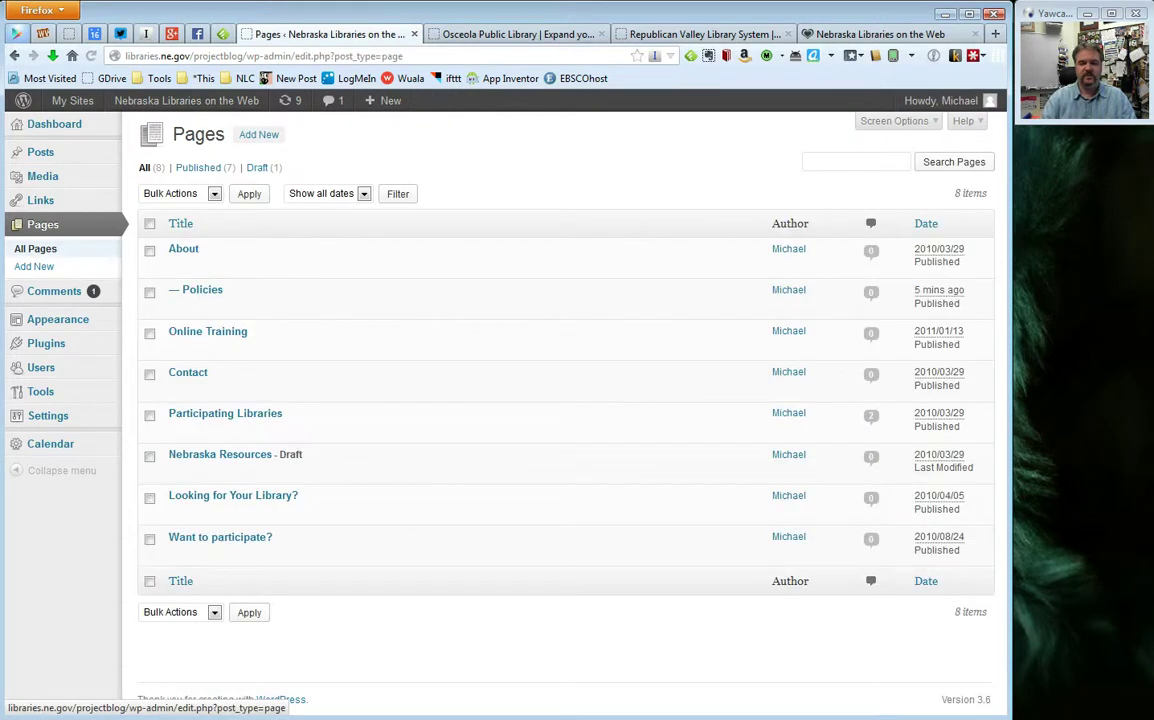
Quick-edit About to keep no parent and set order 6, then refresh the live site
click(214, 265)
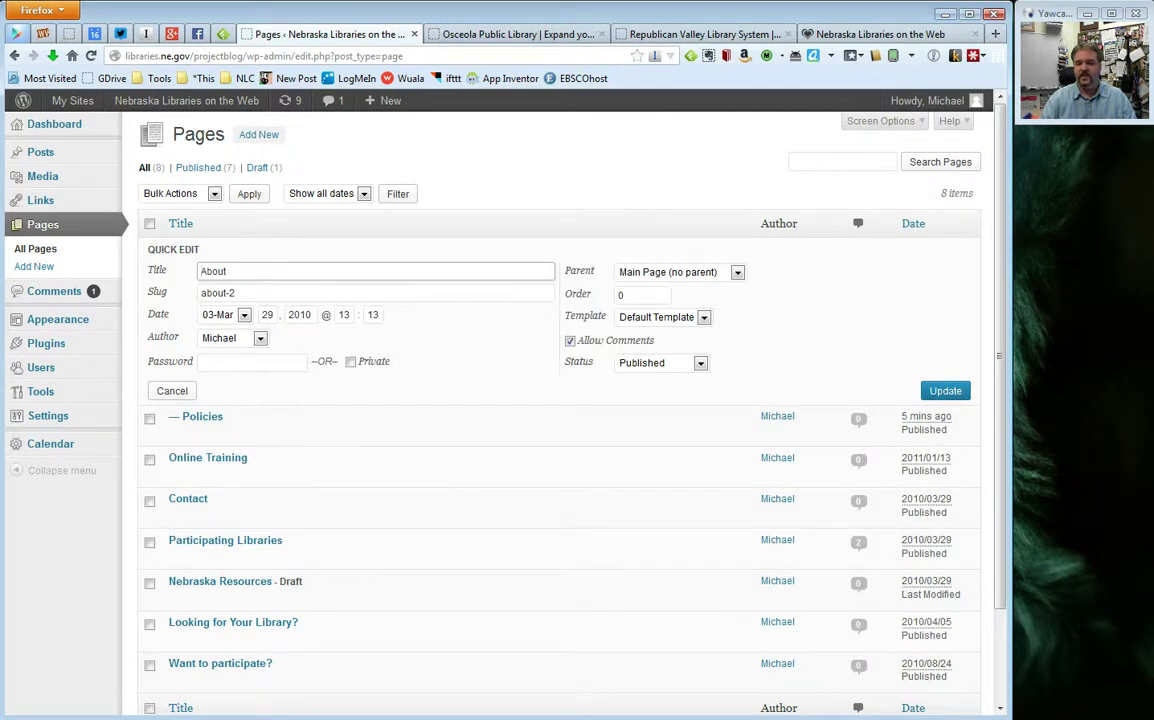
click(670, 272)
key(Escape)
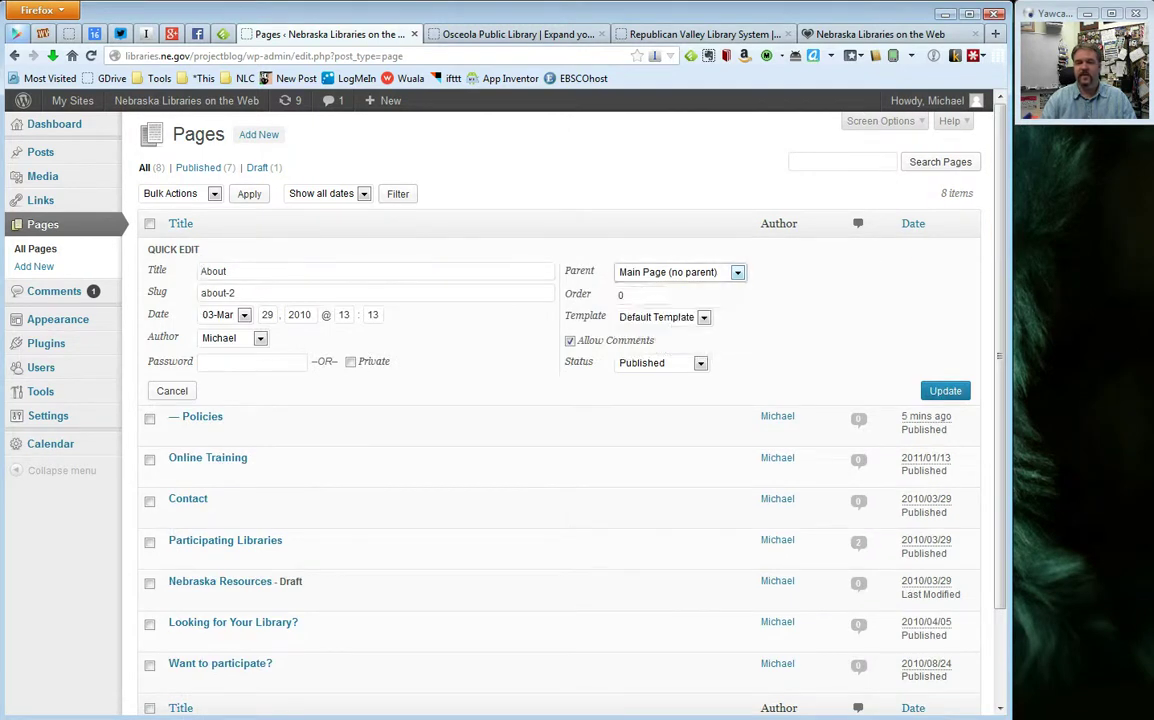
key(Tab)
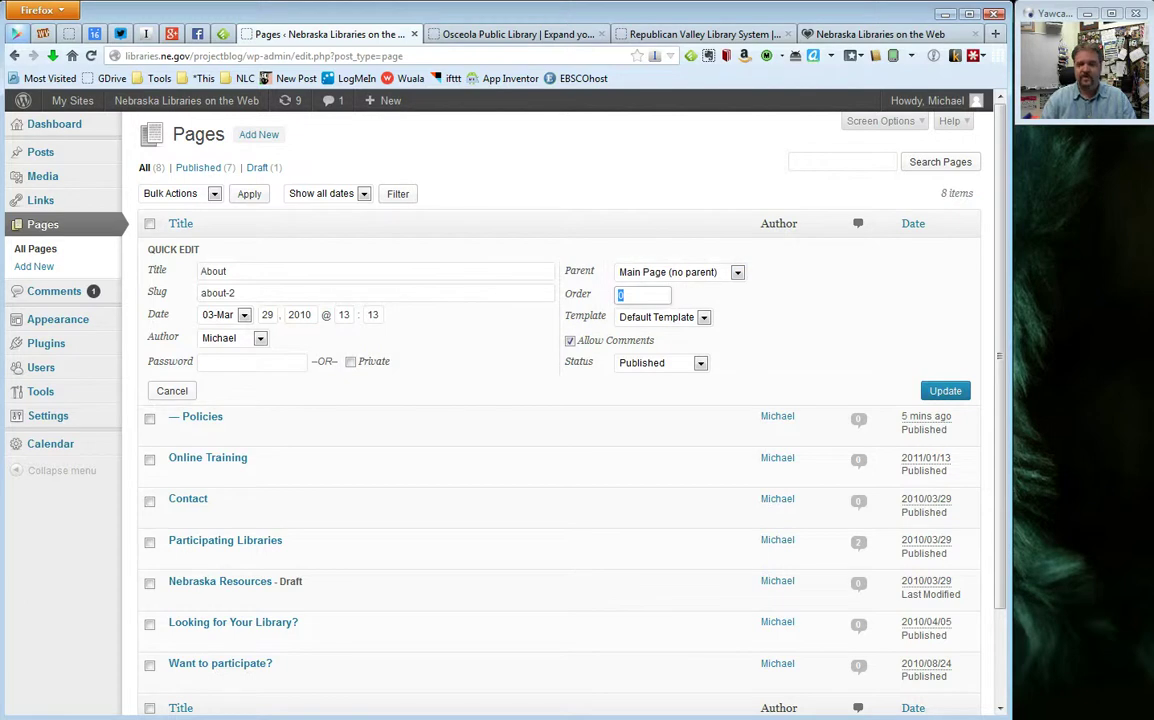
text(6)
key(Tab)
key(Tab)
key(Tab)
key(Tab)
key(Tab)
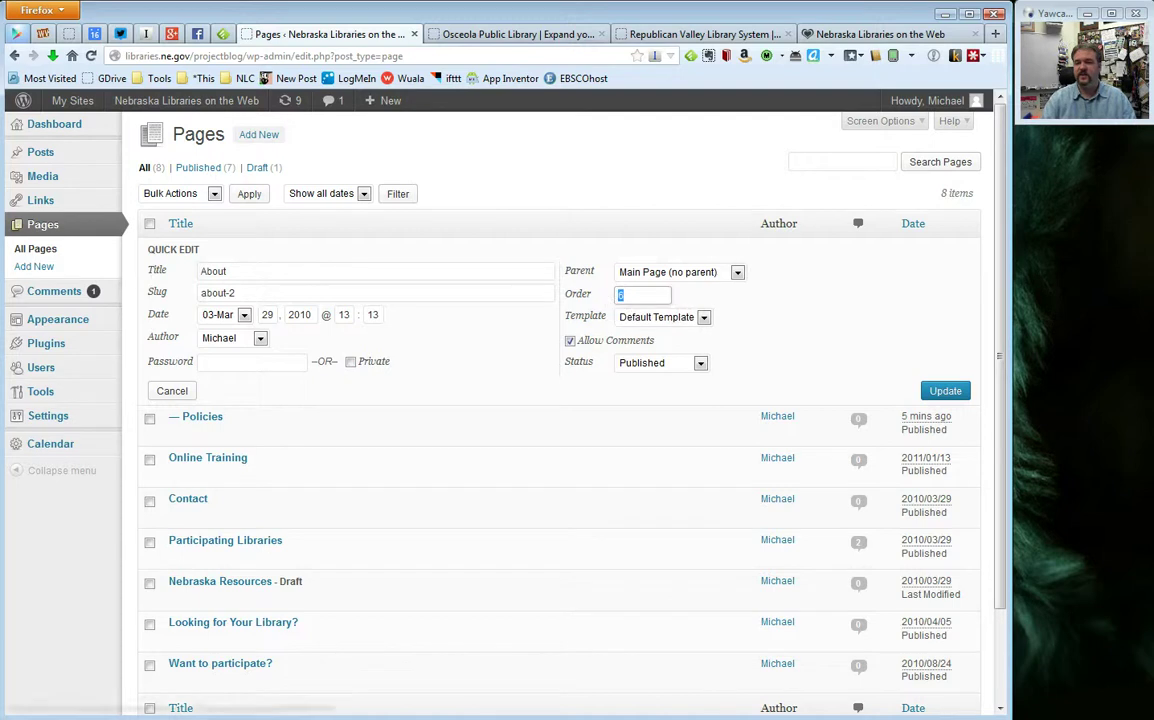
key(Return)
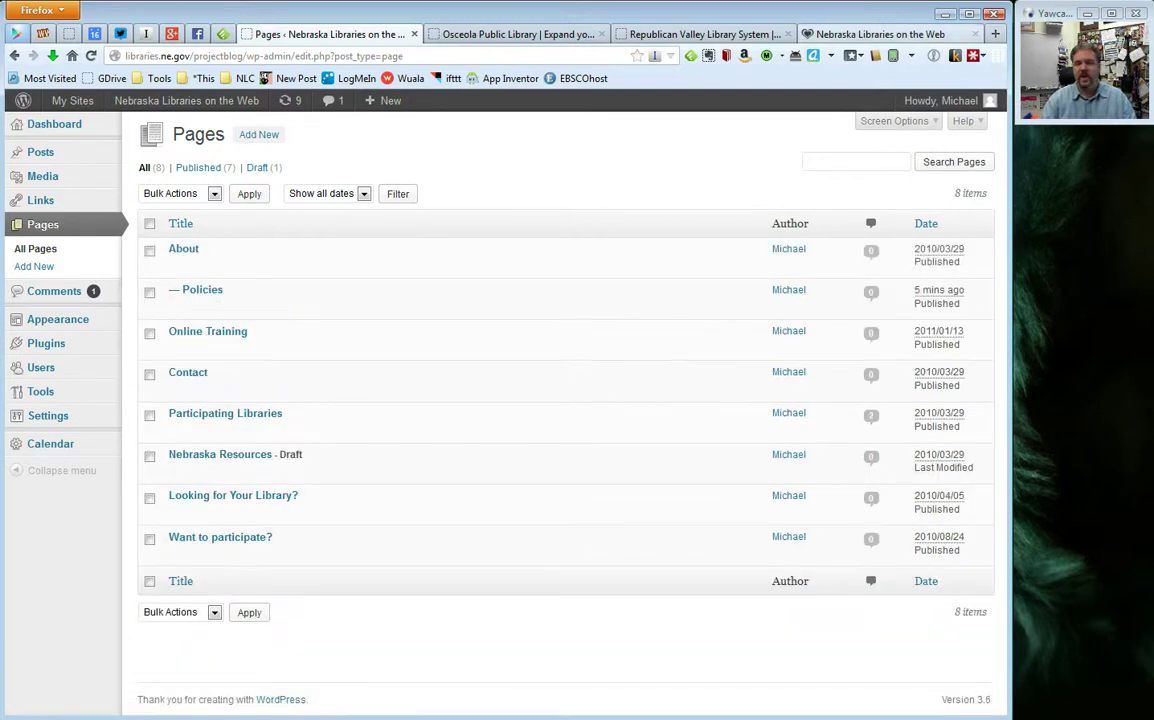
key(ctrl+9)
key(F5)
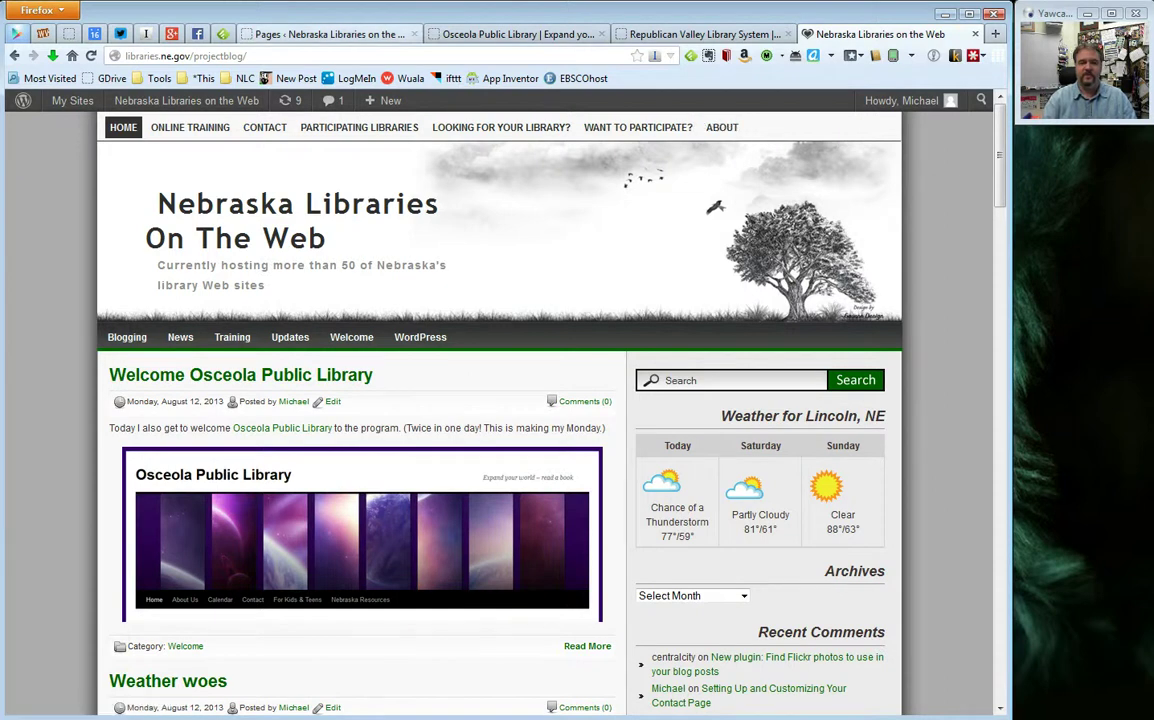
Switch back to the admin Pages list browser tab
click(365, 37)
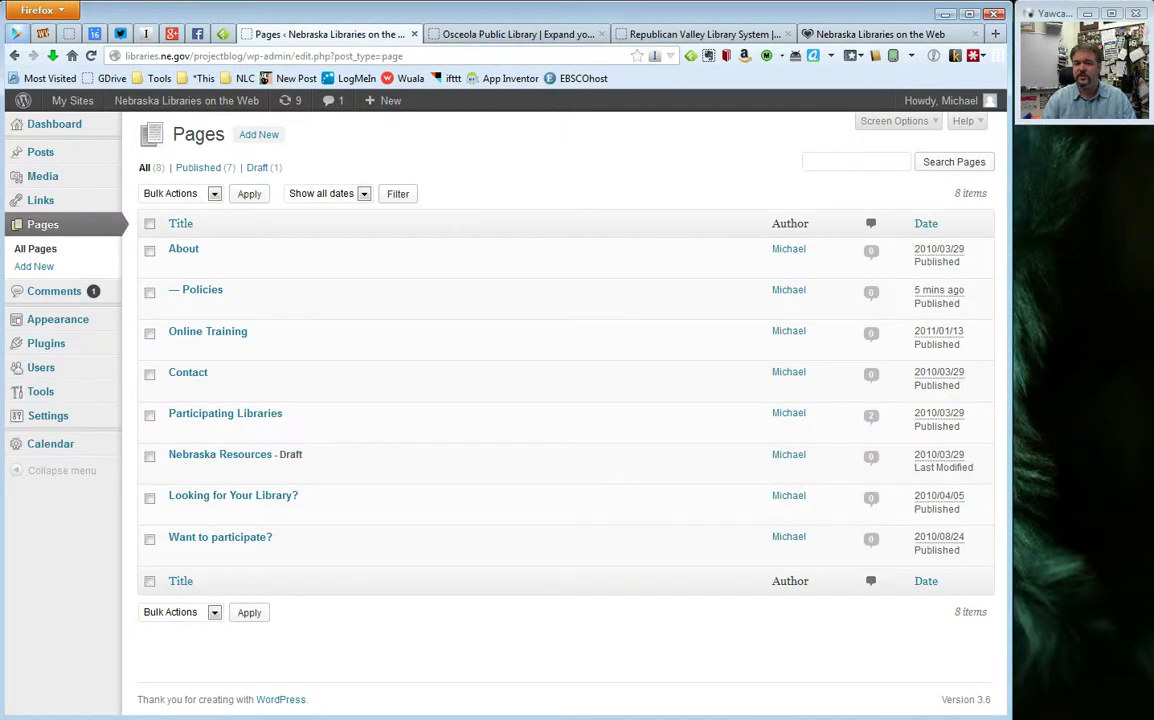